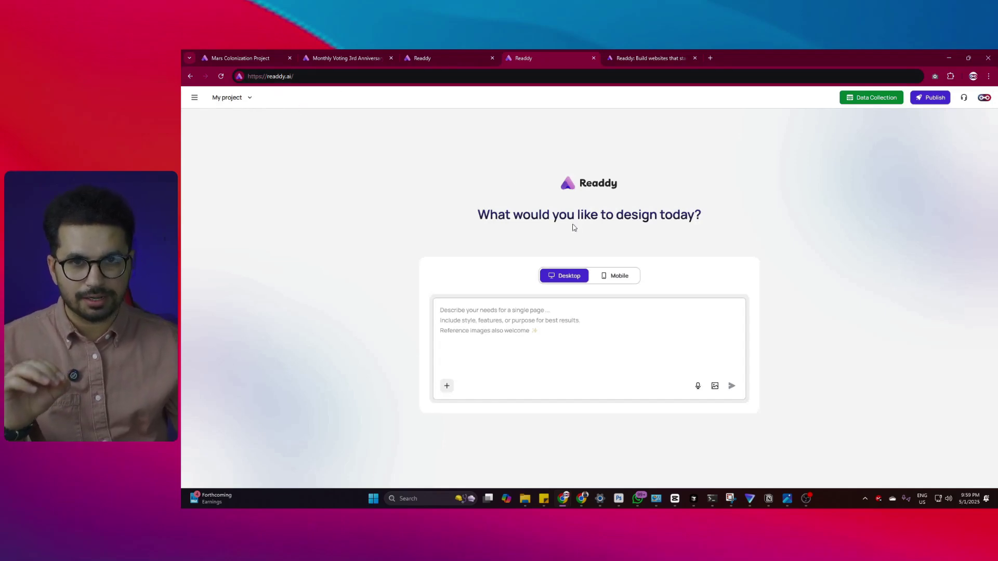
- Preview the Mars One and Monthly Report sites, then open the Habitify habit app project
{"action": "left_click", "coordinate": [243, 58]}
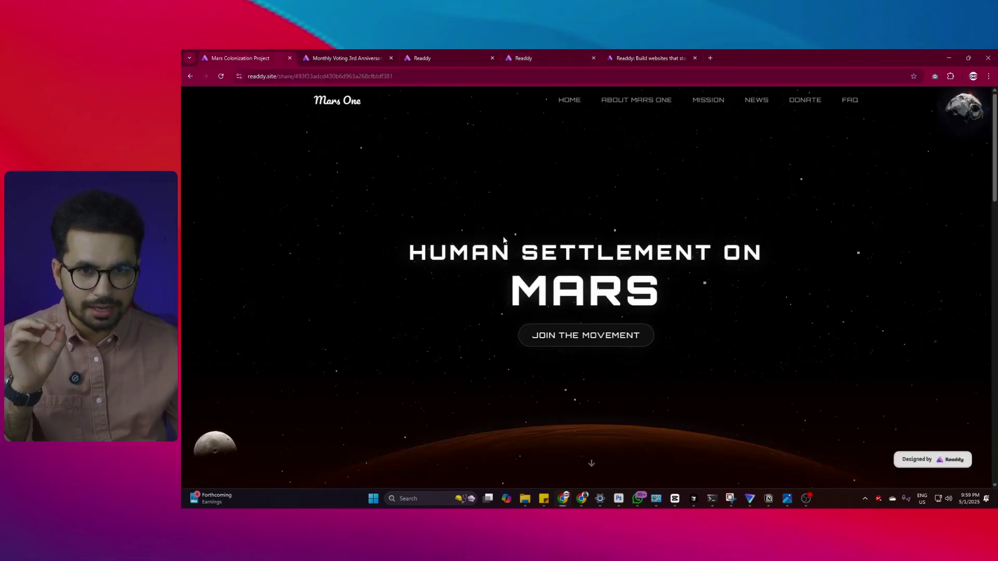
{"action": "scroll", "coordinate": [458, 320], "scroll_direction": "down", "scroll_amount": 5}
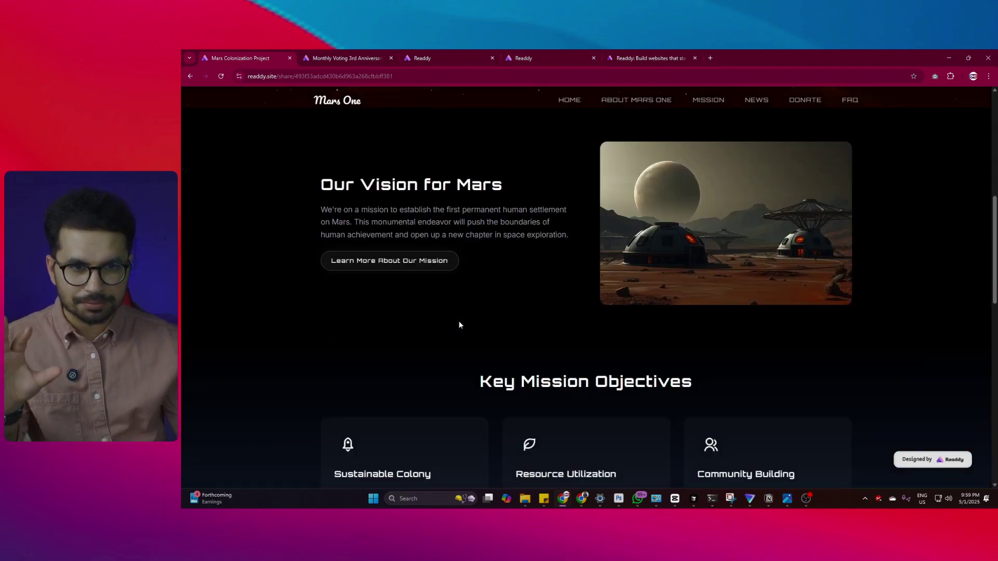
{"action": "scroll", "coordinate": [459, 320], "scroll_direction": "up", "scroll_amount": 5}
{"action": "left_click", "coordinate": [317, 57]}
{"action": "scroll", "coordinate": [450, 234], "scroll_direction": "down", "scroll_amount": 10}
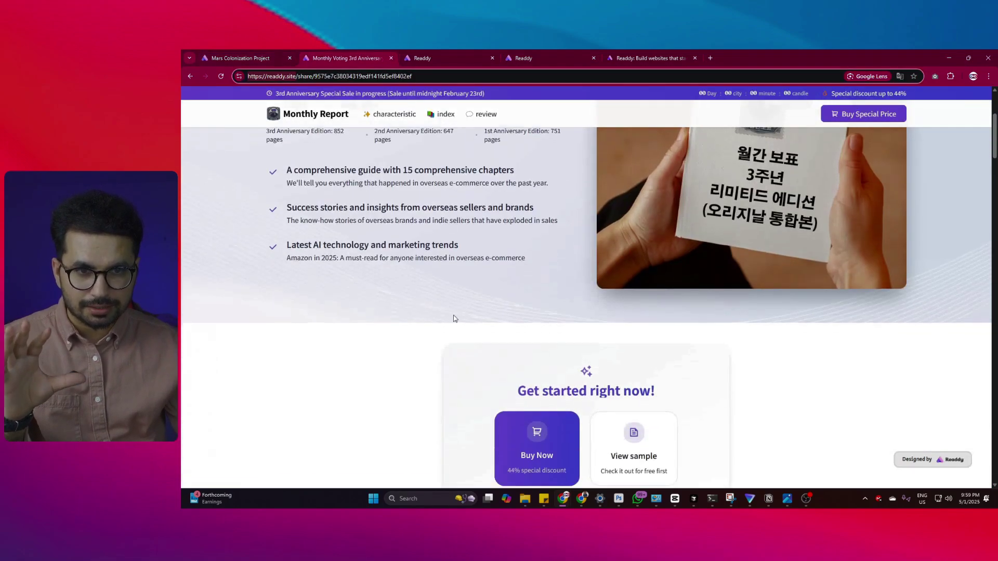
{"action": "left_click", "coordinate": [422, 57]}
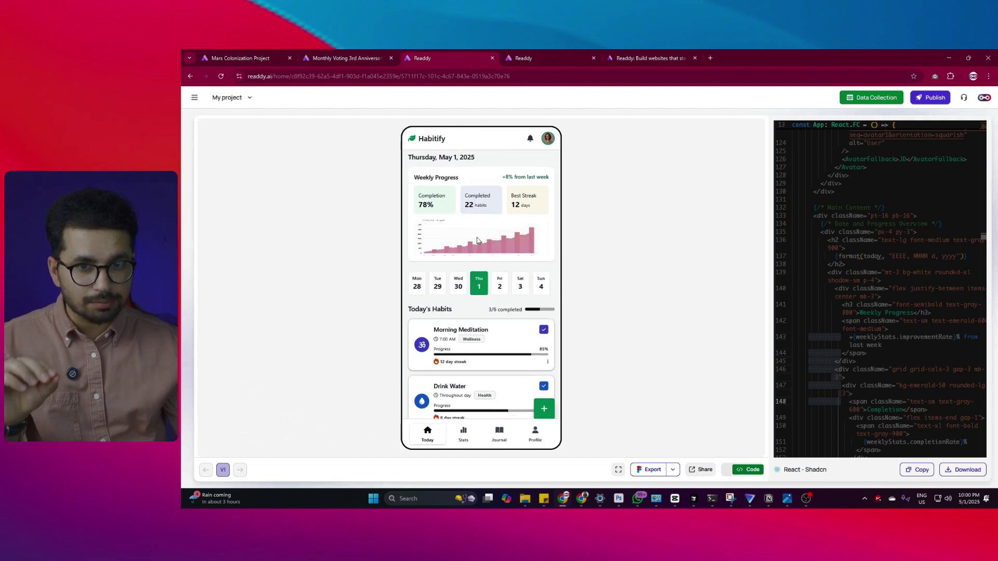
{"action": "scroll", "coordinate": [483, 281], "scroll_direction": "down", "scroll_amount": 5}
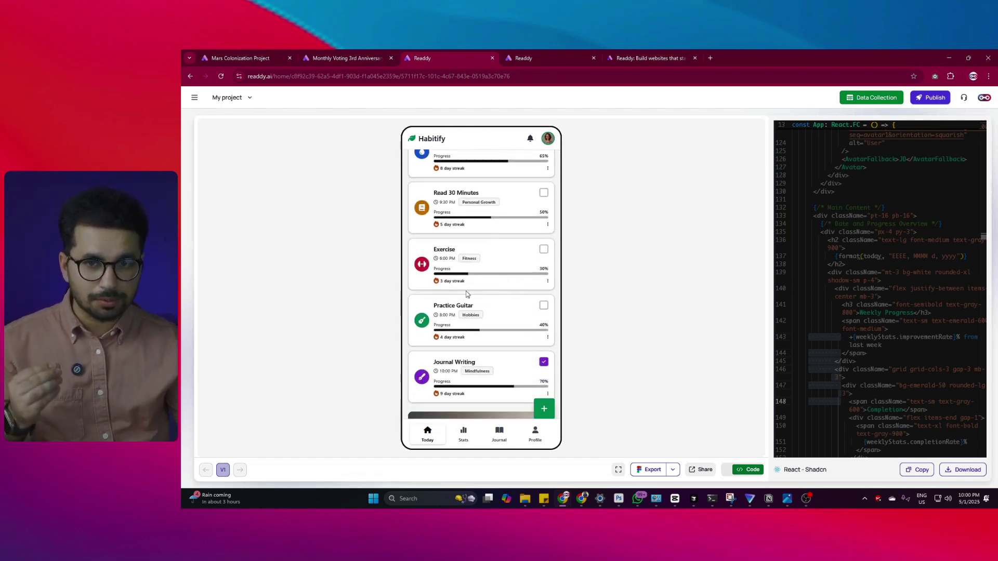
{"action": "scroll", "coordinate": [466, 294], "scroll_direction": "up", "scroll_amount": 5}
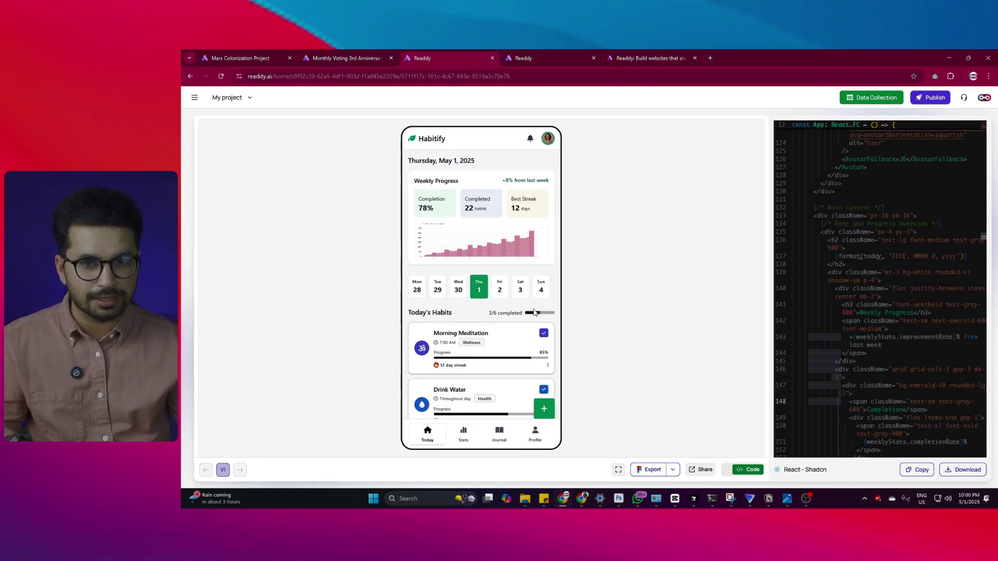
{"action": "scroll", "coordinate": [534, 313], "scroll_direction": "down", "scroll_amount": 2}
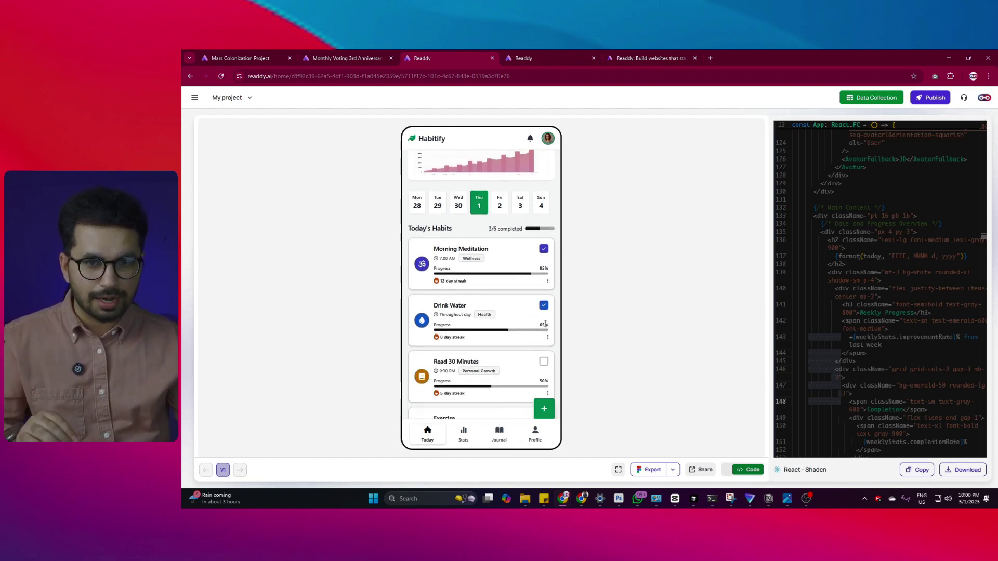
{"action": "left_click", "coordinate": [545, 412]}
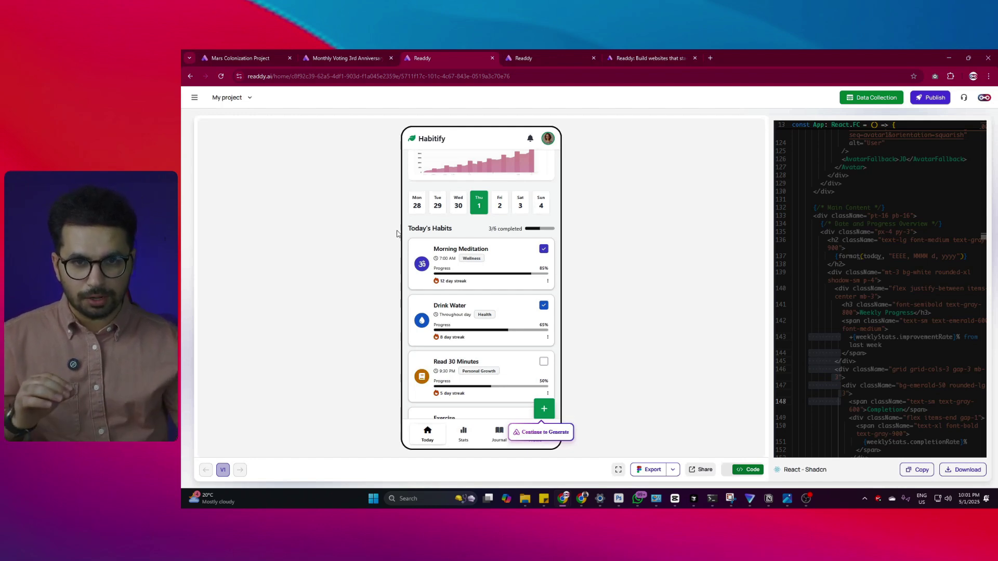
{"action": "scroll", "coordinate": [478, 319], "scroll_direction": "up", "scroll_amount": 3}
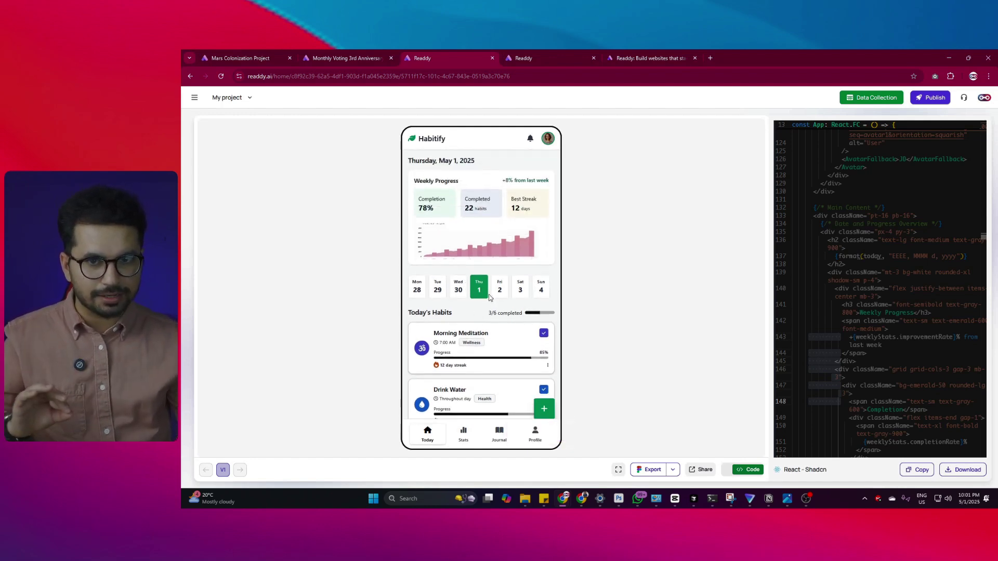
{"action": "scroll", "coordinate": [488, 297], "scroll_direction": "down", "scroll_amount": 4}
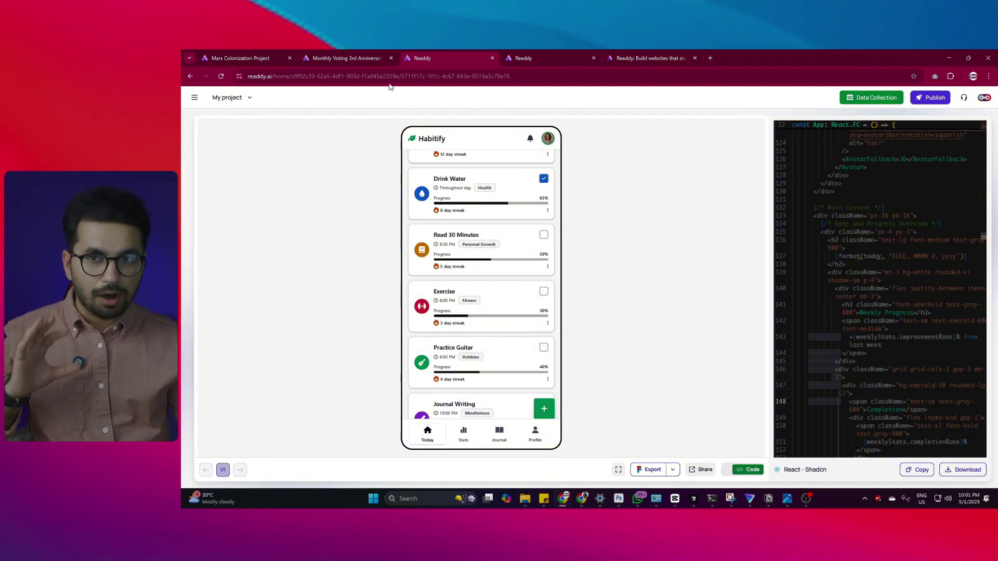
- Return to the shared Mars One colonization site and scroll through its sections
{"action": "left_click", "coordinate": [280, 53]}
{"action": "scroll", "coordinate": [608, 298], "scroll_direction": "down", "scroll_amount": 10}
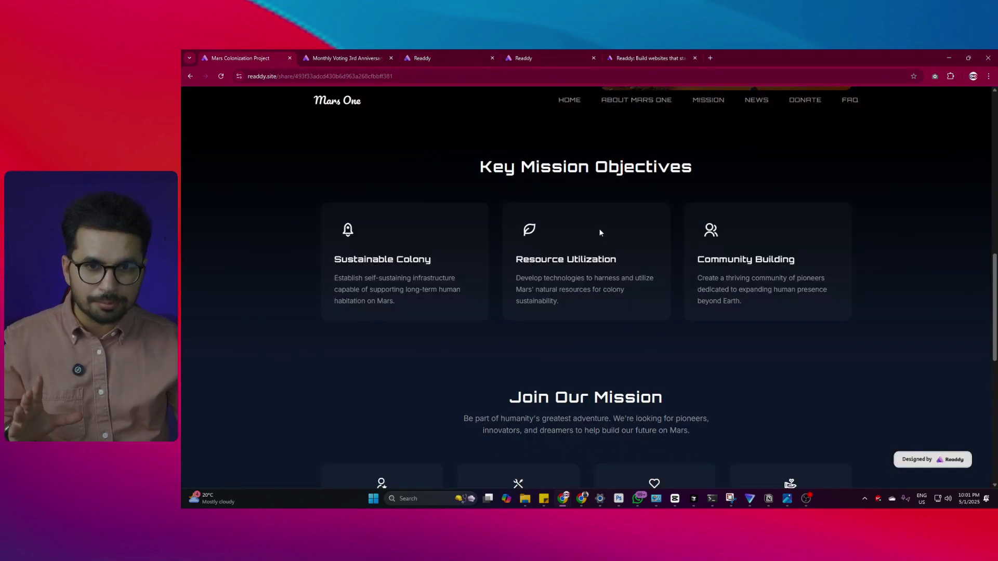
{"action": "scroll", "coordinate": [608, 275], "scroll_direction": "down", "scroll_amount": 10}
{"action": "scroll", "coordinate": [625, 155], "scroll_direction": "up", "scroll_amount": 20}
{"action": "scroll", "coordinate": [625, 214], "scroll_direction": "down", "scroll_amount": 4}
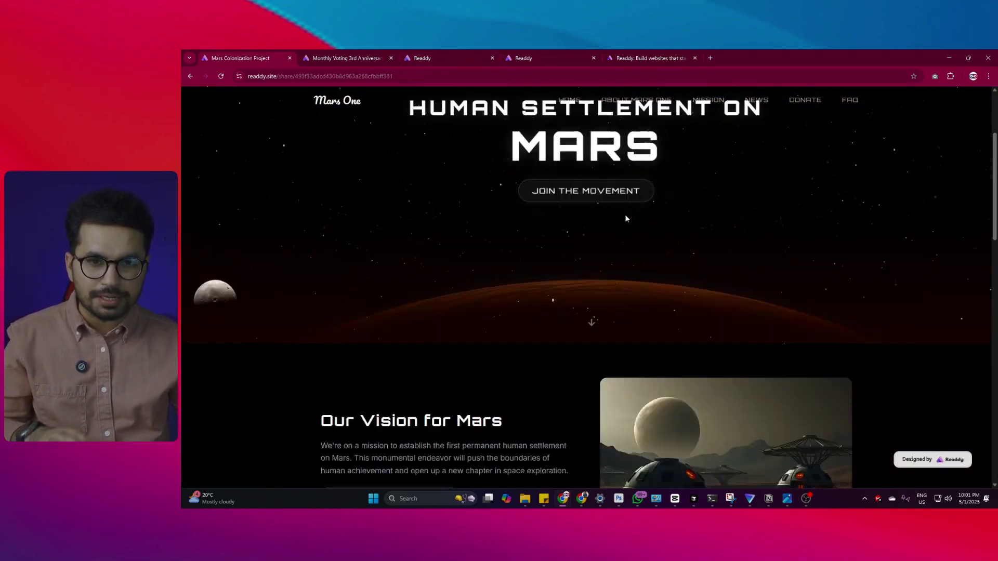
{"action": "scroll", "coordinate": [608, 260], "scroll_direction": "down", "scroll_amount": 12}
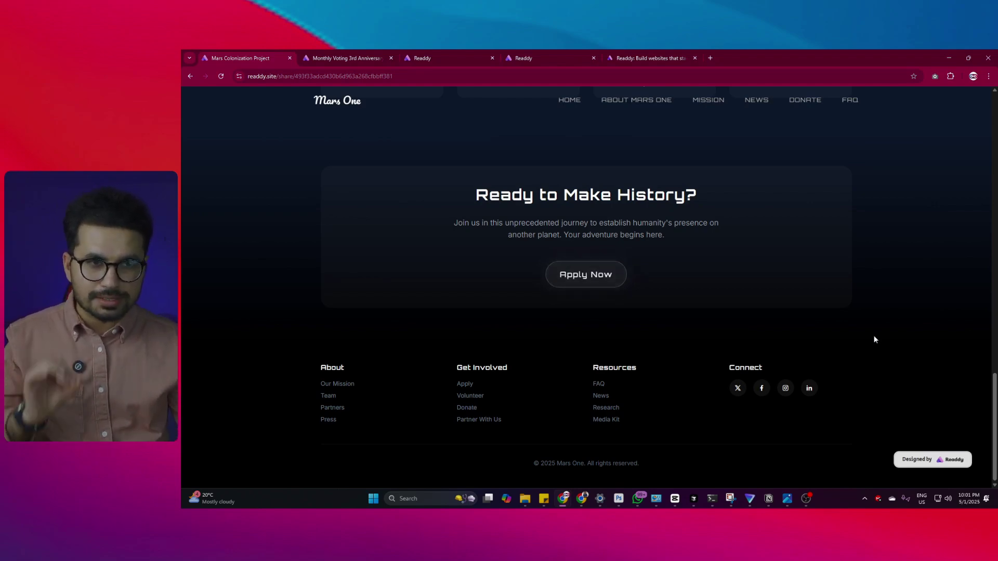
{"action": "scroll", "coordinate": [874, 339], "scroll_direction": "up", "scroll_amount": 15}
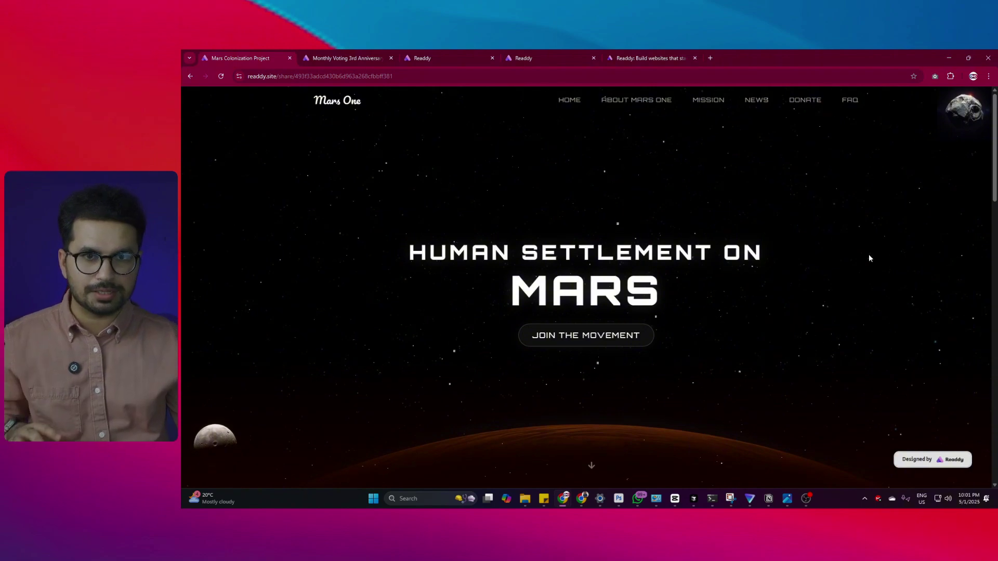
{"action": "scroll", "coordinate": [866, 263], "scroll_direction": "down", "scroll_amount": 7}
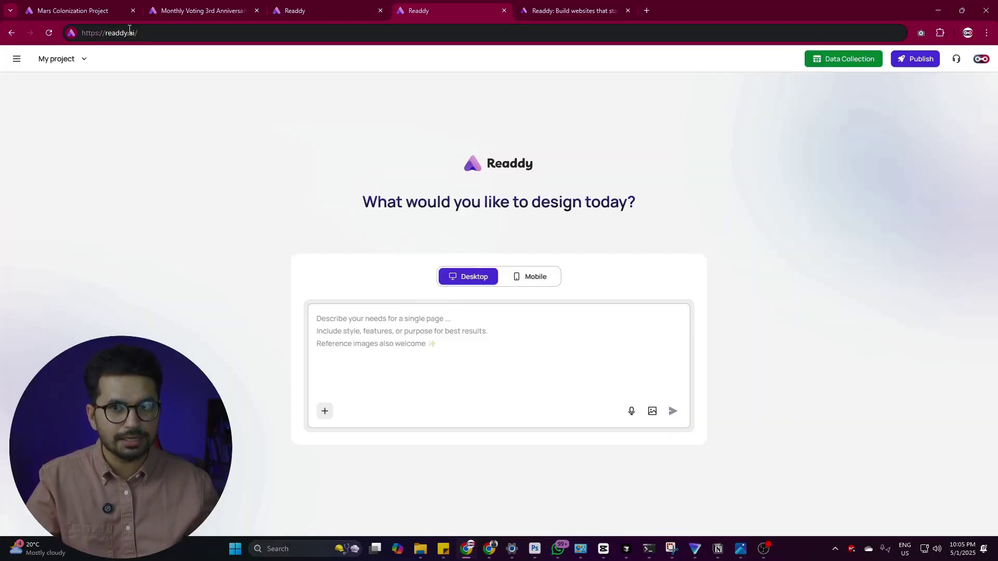
{"action": "left_click", "coordinate": [140, 34]}
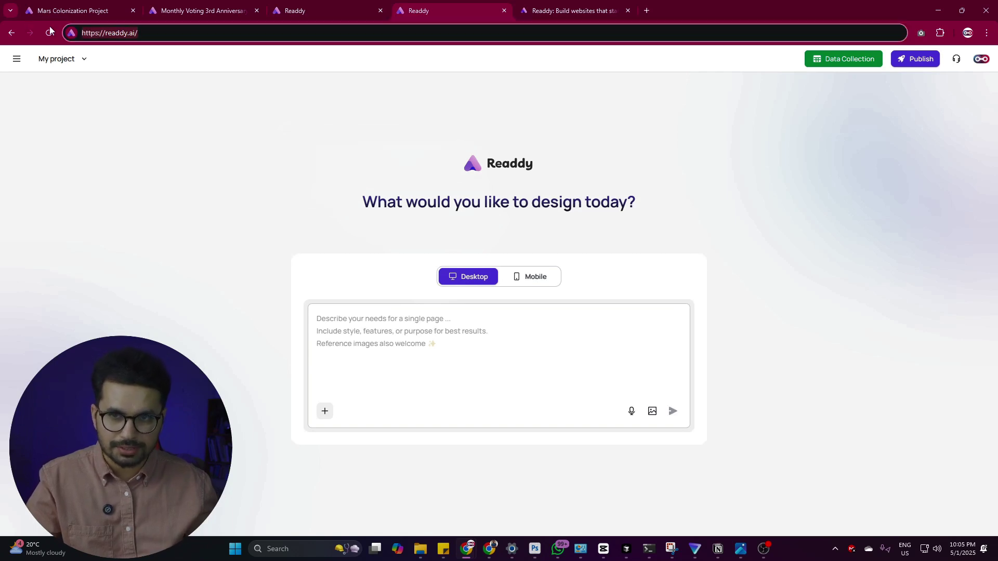
{"action": "left_click", "coordinate": [160, 33]}
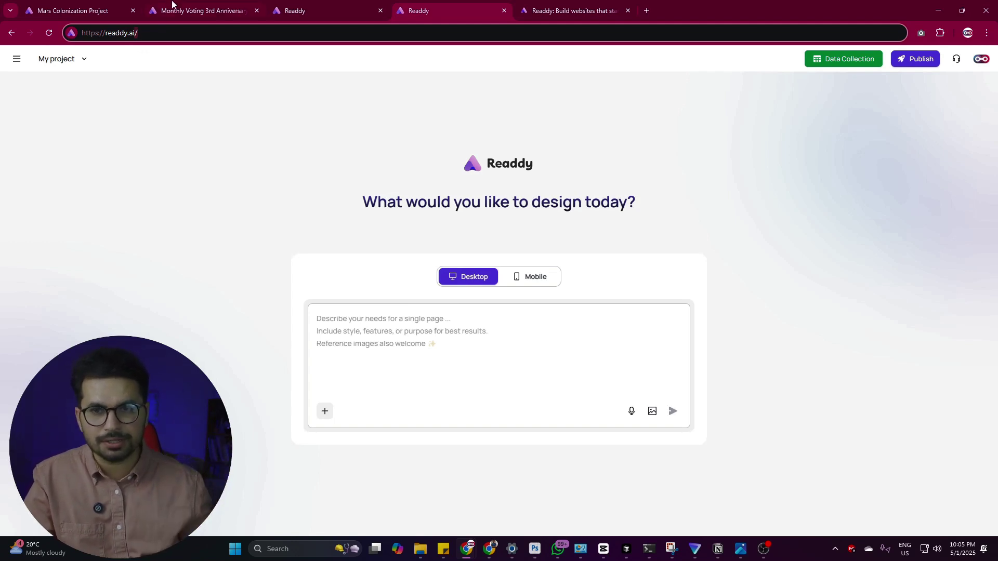
{"action": "left_click", "coordinate": [386, 330]}
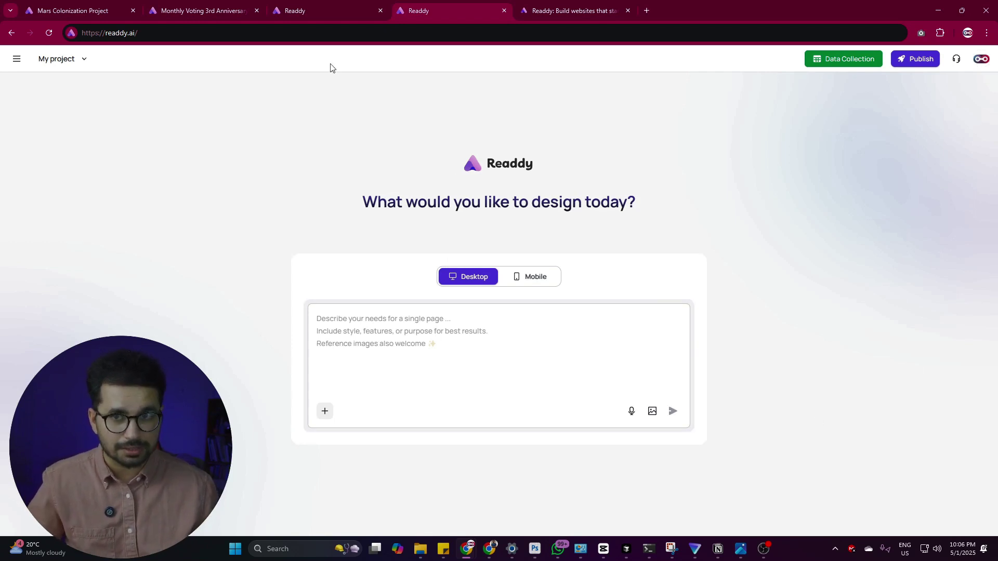
- Create a new project named 'Tutorial' with React - Shadcn as its code framework
{"action": "left_click", "coordinate": [76, 66]}
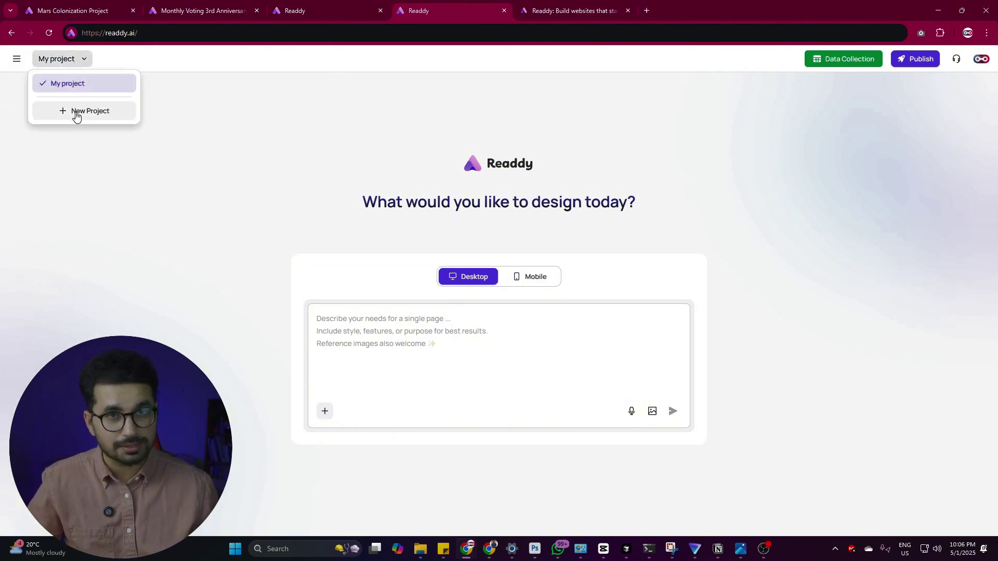
{"action": "left_click", "coordinate": [75, 112]}
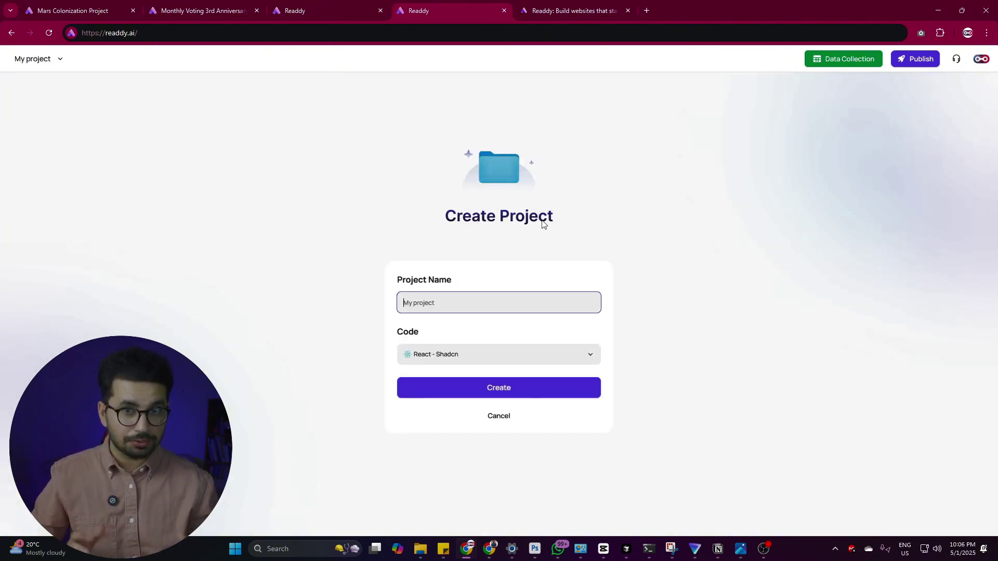
{"action": "type", "text": "Tuto"}
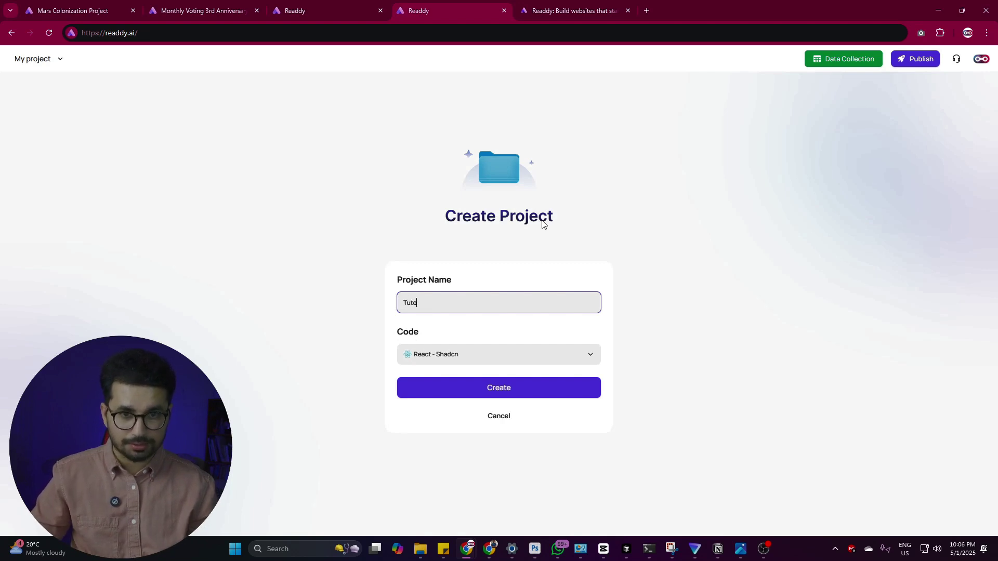
{"action": "type", "text": "rial"}
{"action": "left_click", "coordinate": [452, 365]}
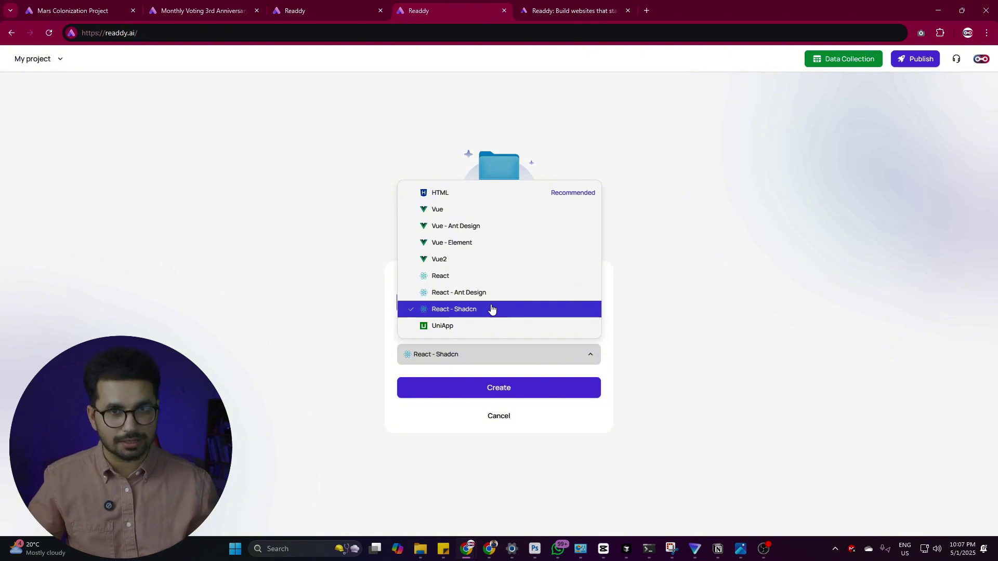
{"action": "left_click", "coordinate": [444, 314]}
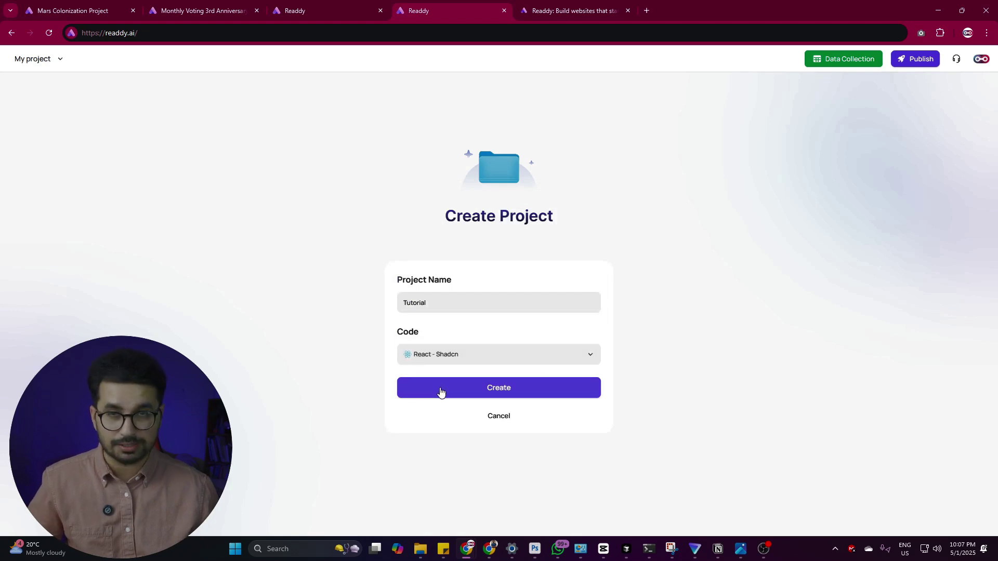
{"action": "left_click", "coordinate": [440, 393]}
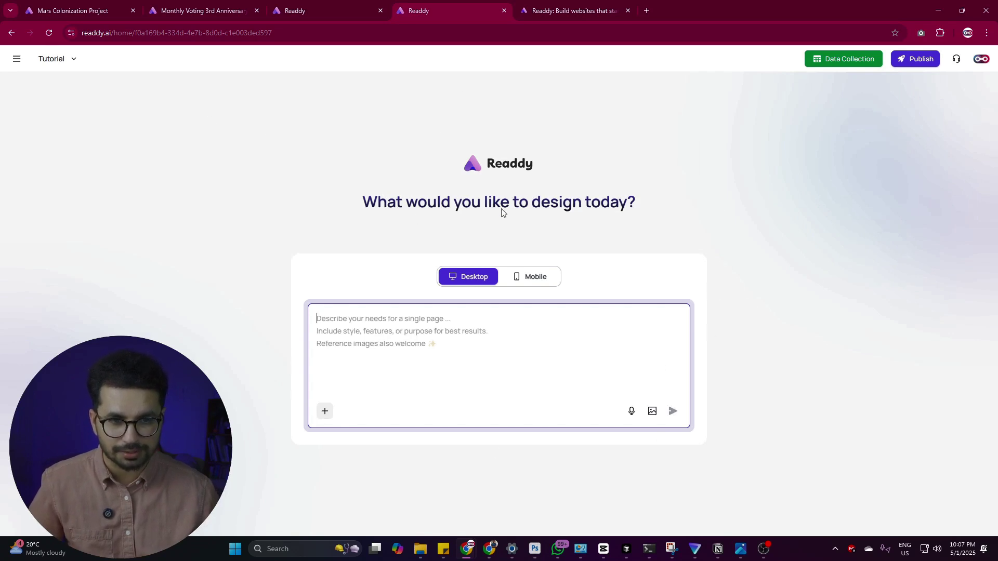
- Dictate a two-line prompt for the Remotely landing page with a hero section and send it
{"action": "key", "text": "super+h"}
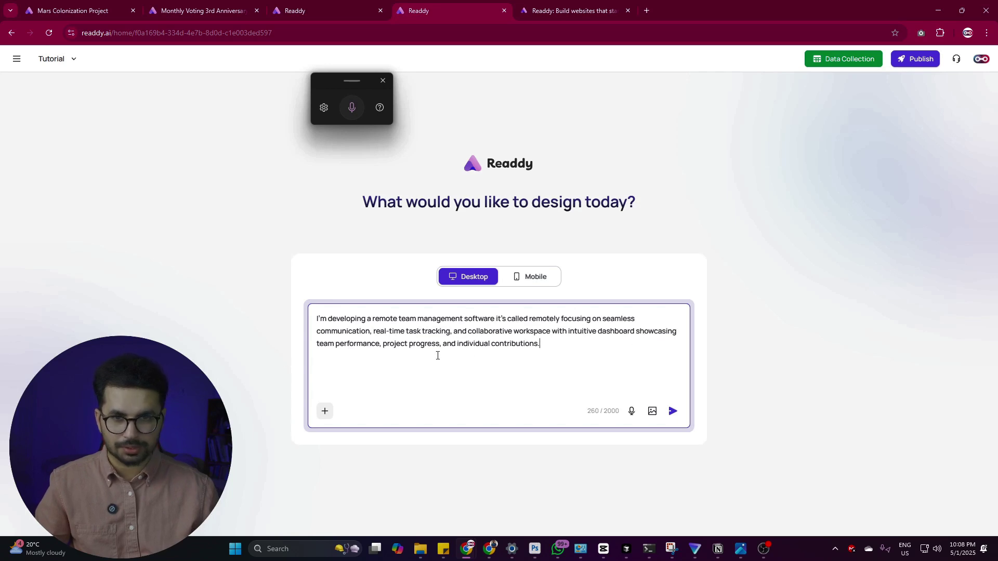
{"action": "key", "text": "shift+Return"}
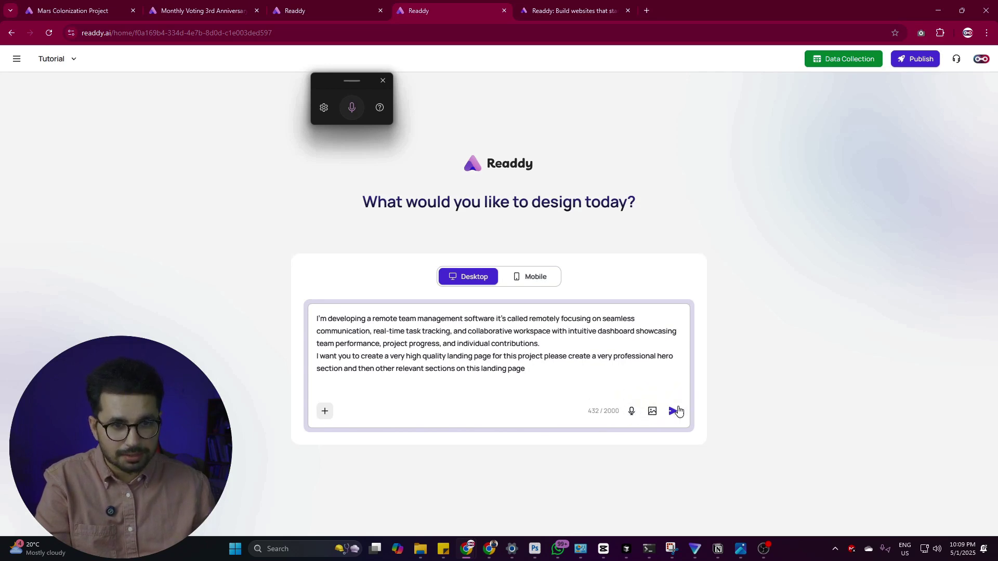
{"action": "left_click", "coordinate": [672, 412]}
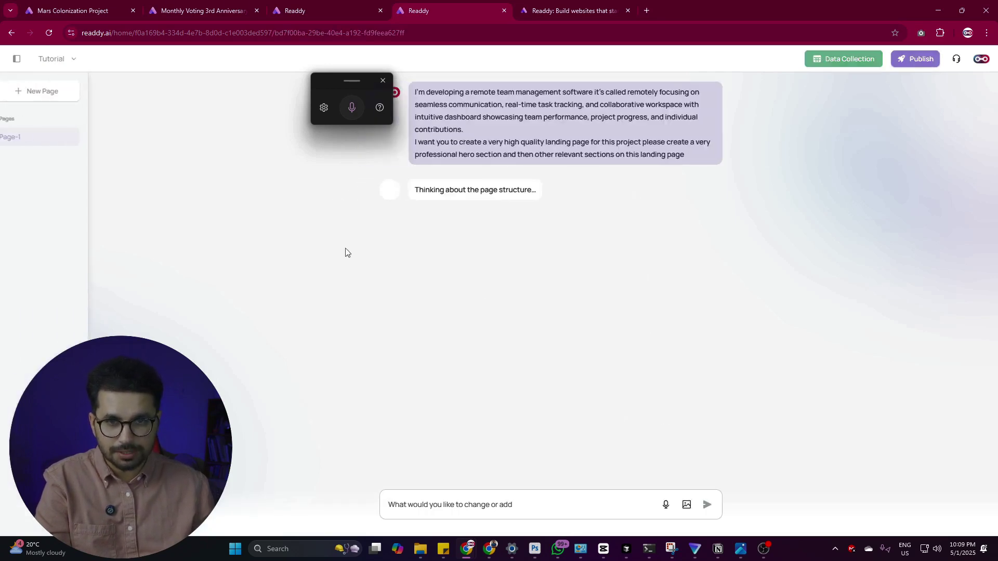
{"action": "left_click_drag", "start_coordinate": [342, 77], "coordinate": [860, 220]}
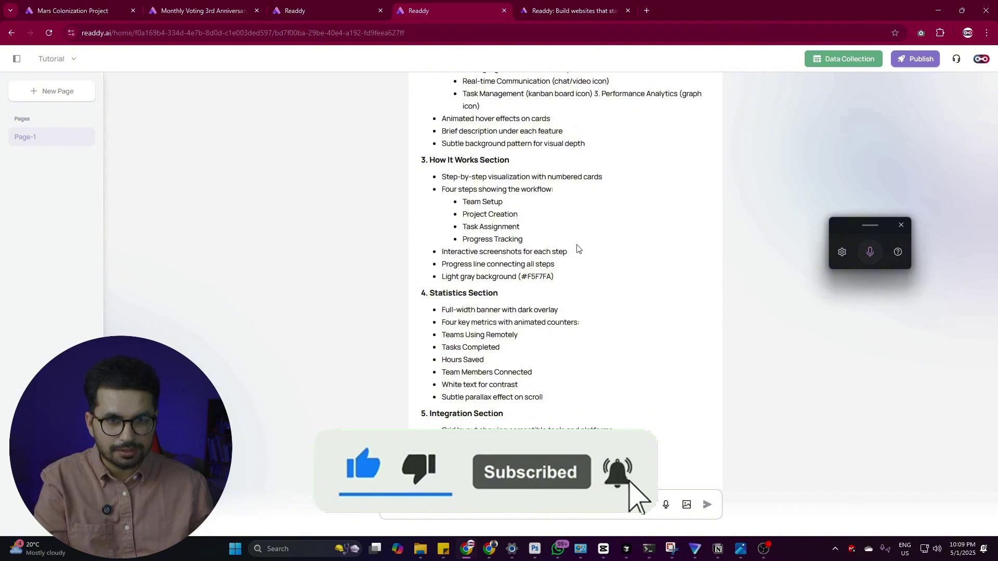
{"action": "scroll", "coordinate": [447, 201], "scroll_direction": "up", "scroll_amount": 6}
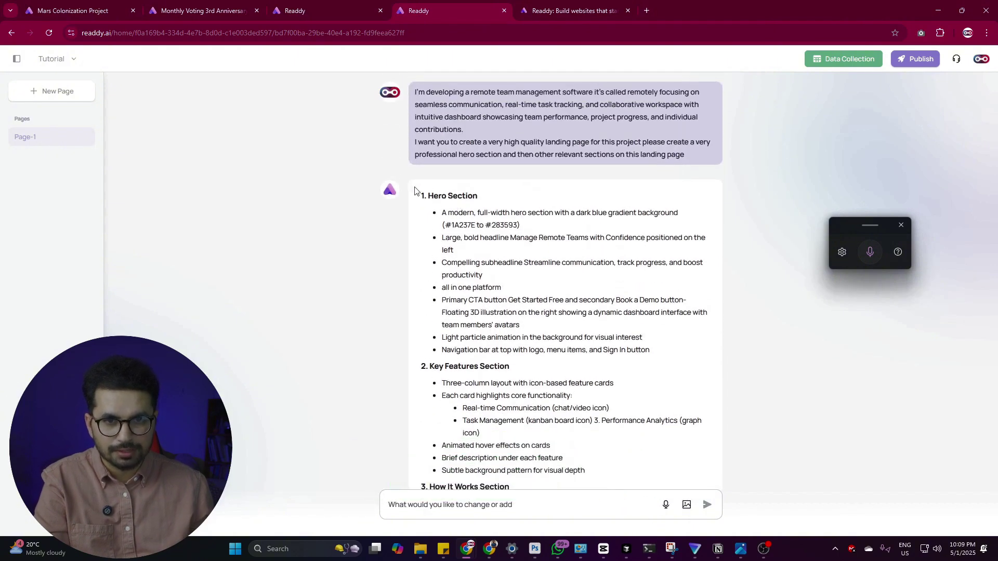
{"action": "left_click_drag", "start_coordinate": [425, 191], "coordinate": [415, 91]}
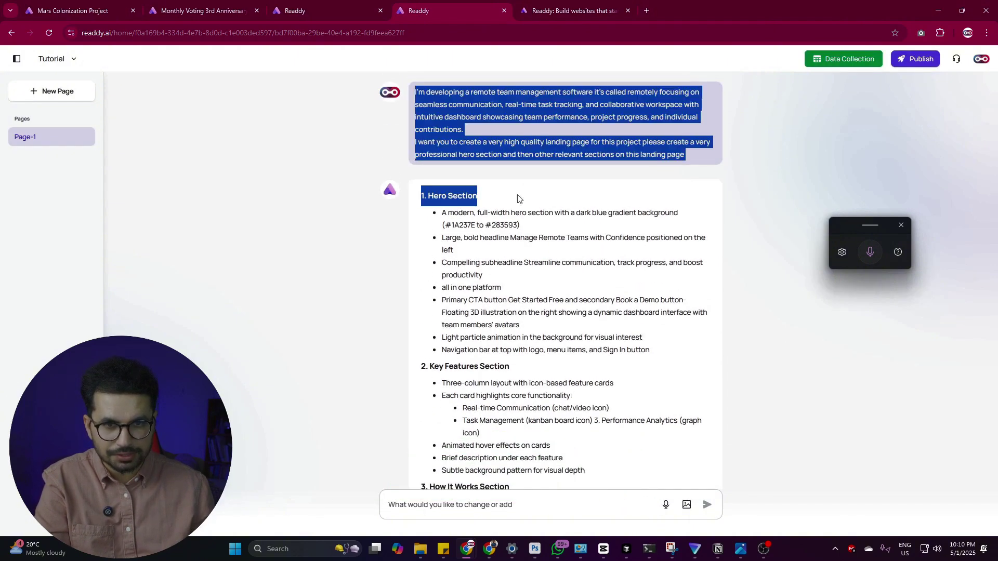
{"action": "left_click", "coordinate": [529, 213]}
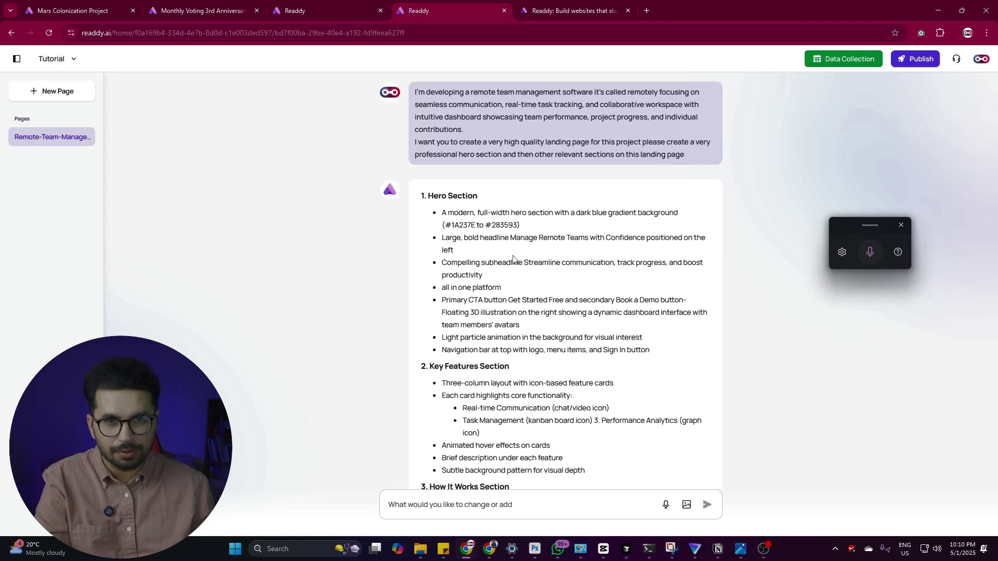
{"action": "scroll", "coordinate": [580, 226], "scroll_direction": "down", "scroll_amount": 3}
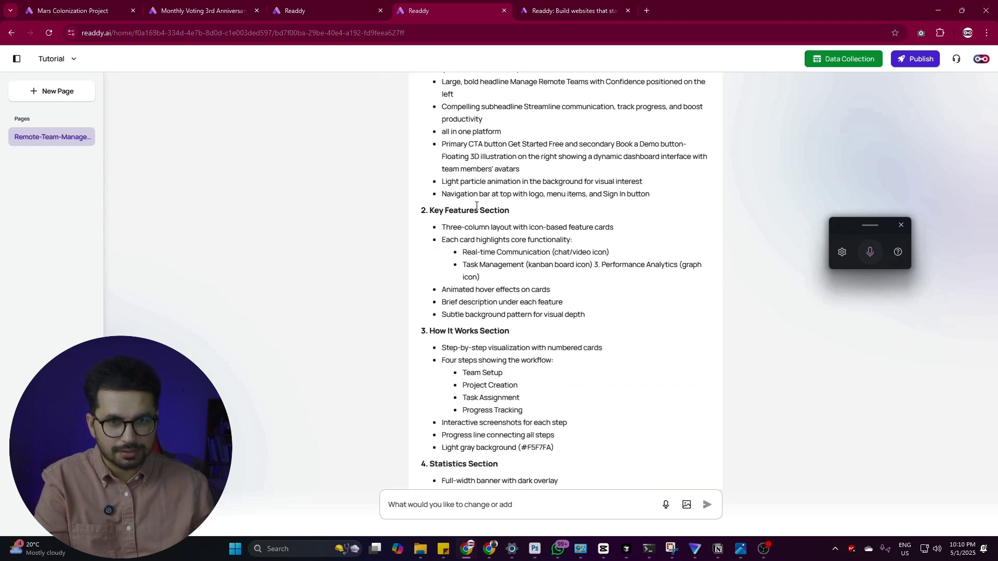
{"action": "scroll", "coordinate": [545, 214], "scroll_direction": "down", "scroll_amount": 1}
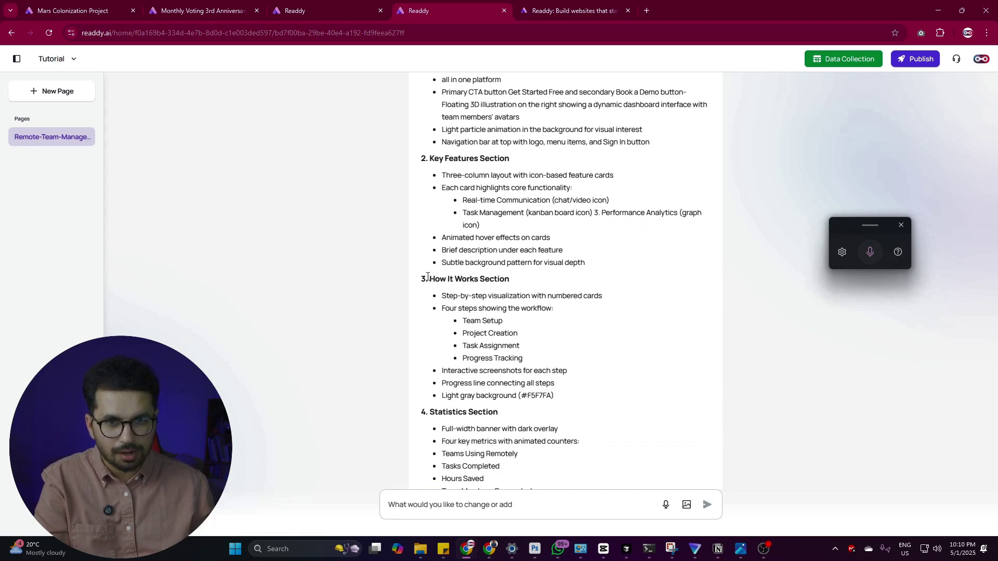
{"action": "scroll", "coordinate": [427, 276], "scroll_direction": "down", "scroll_amount": 2}
{"action": "scroll", "coordinate": [440, 307], "scroll_direction": "down", "scroll_amount": 5}
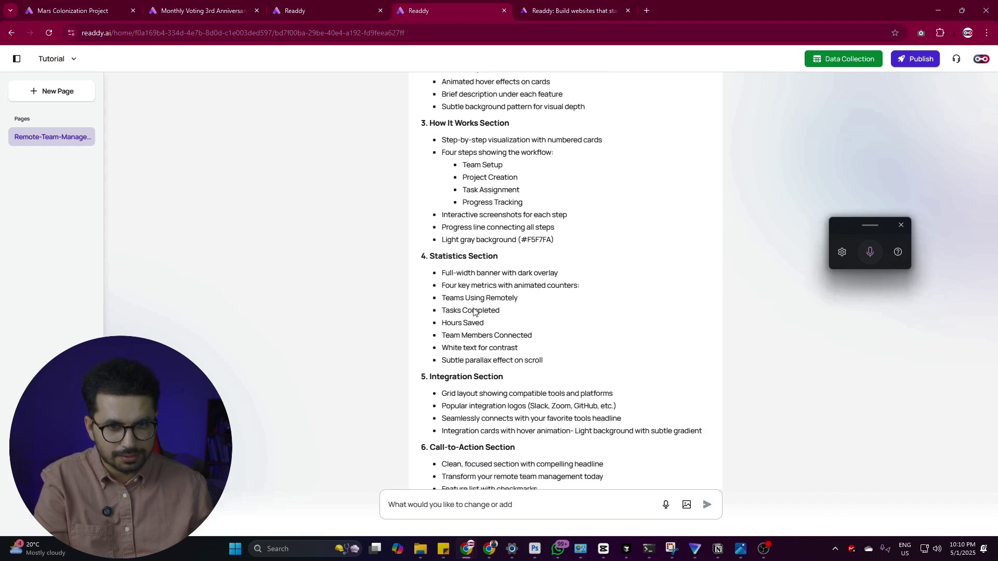
{"action": "scroll", "coordinate": [460, 302], "scroll_direction": "down", "scroll_amount": 1}
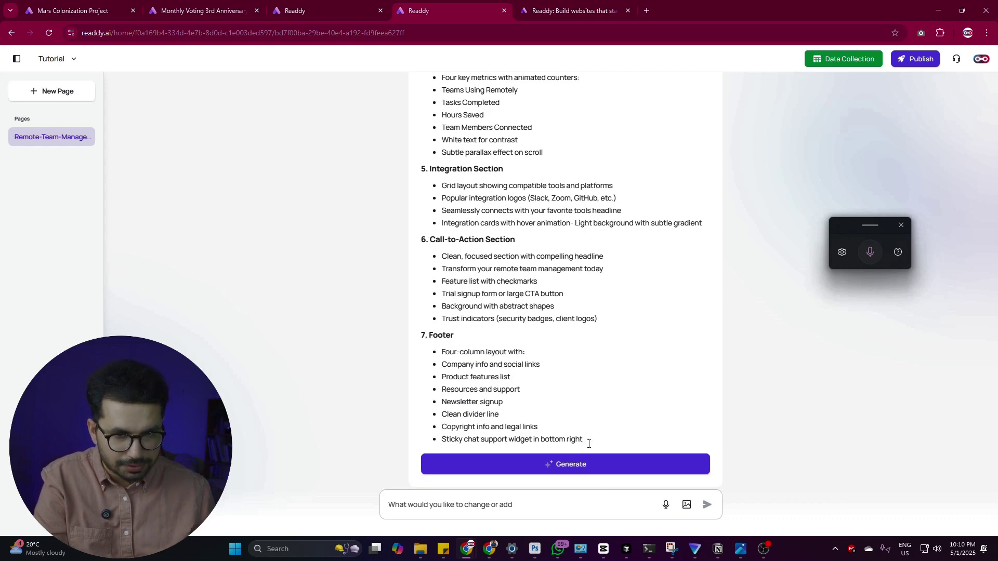
- Generate the page from the outline and scroll through the resulting V1 Remotely preview
{"action": "left_click", "coordinate": [548, 426]}
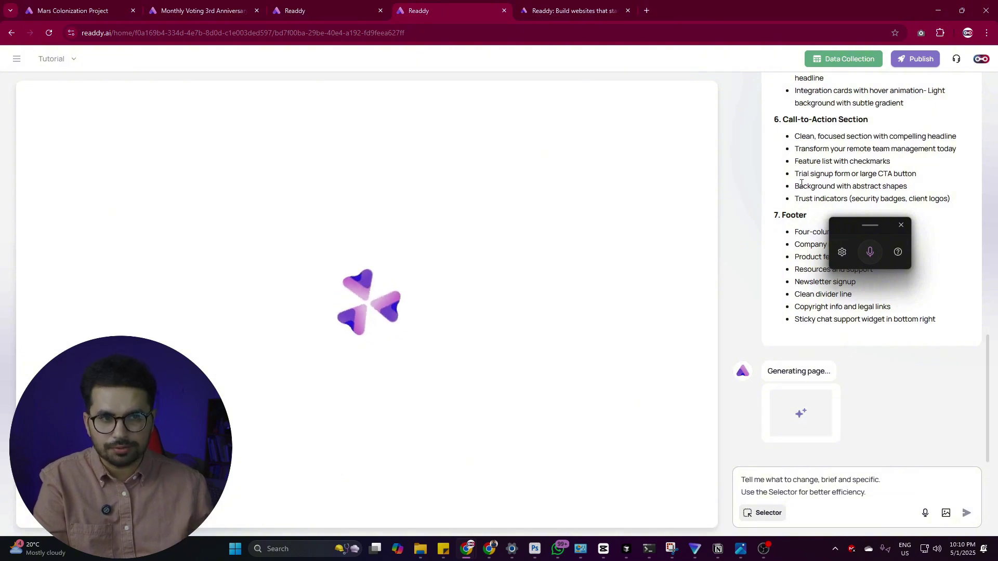
{"action": "scroll", "coordinate": [831, 234], "scroll_direction": "up", "scroll_amount": 15}
{"action": "scroll", "coordinate": [901, 354], "scroll_direction": "down", "scroll_amount": 3}
{"action": "scroll", "coordinate": [902, 353], "scroll_direction": "down", "scroll_amount": 2}
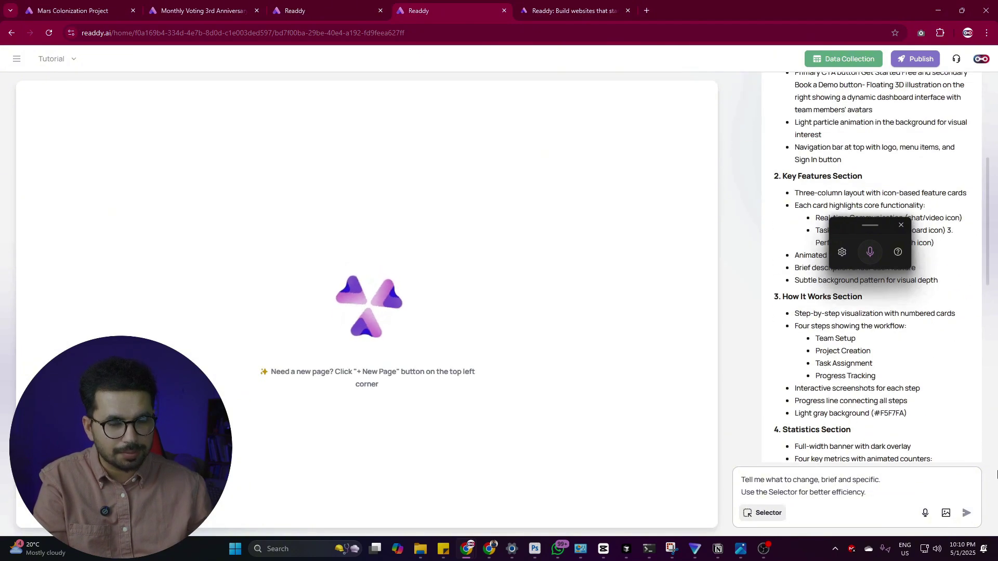
{"action": "scroll", "coordinate": [902, 312], "scroll_direction": "down", "scroll_amount": 5}
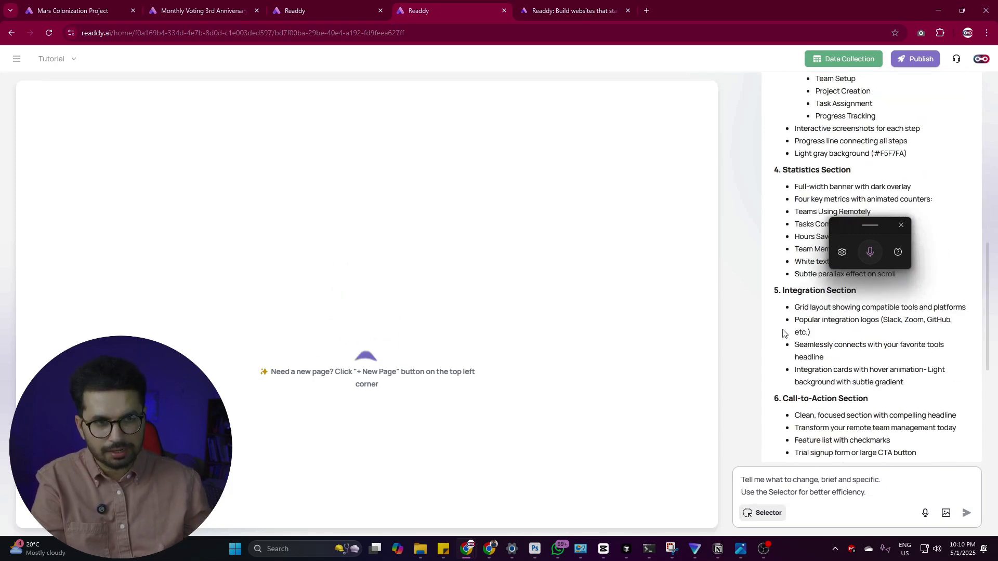
{"action": "scroll", "coordinate": [947, 247], "scroll_direction": "up", "scroll_amount": 4}
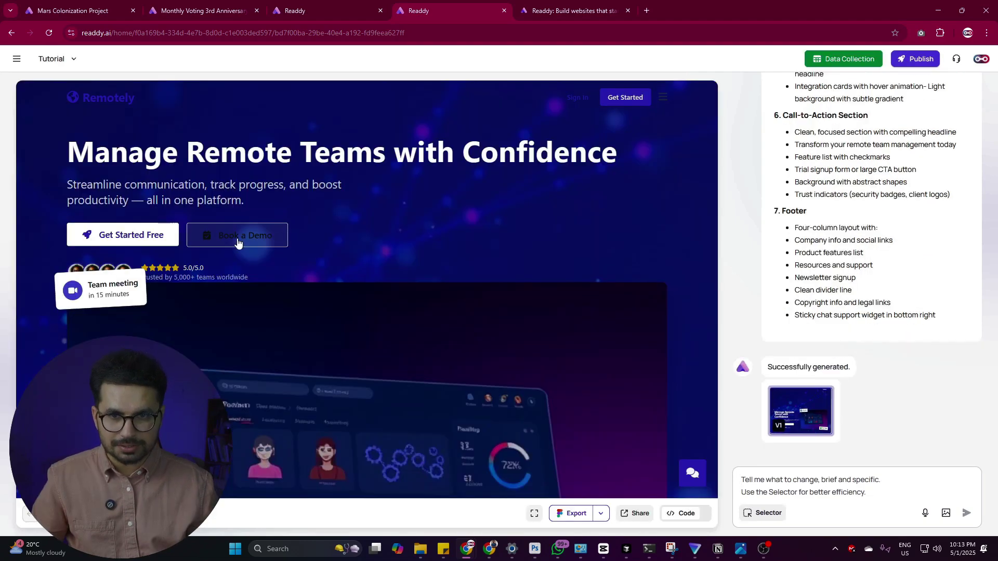
{"action": "scroll", "coordinate": [99, 297], "scroll_direction": "down", "scroll_amount": 3}
{"action": "scroll", "coordinate": [100, 296], "scroll_direction": "down", "scroll_amount": 15}
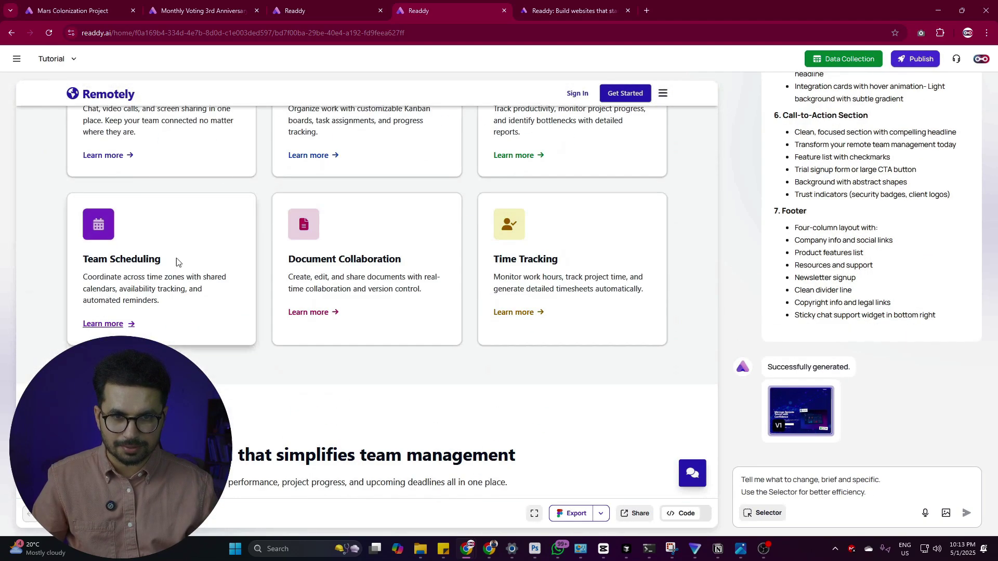
{"action": "scroll", "coordinate": [192, 248], "scroll_direction": "down", "scroll_amount": 5}
{"action": "scroll", "coordinate": [285, 329], "scroll_direction": "up", "scroll_amount": 20}
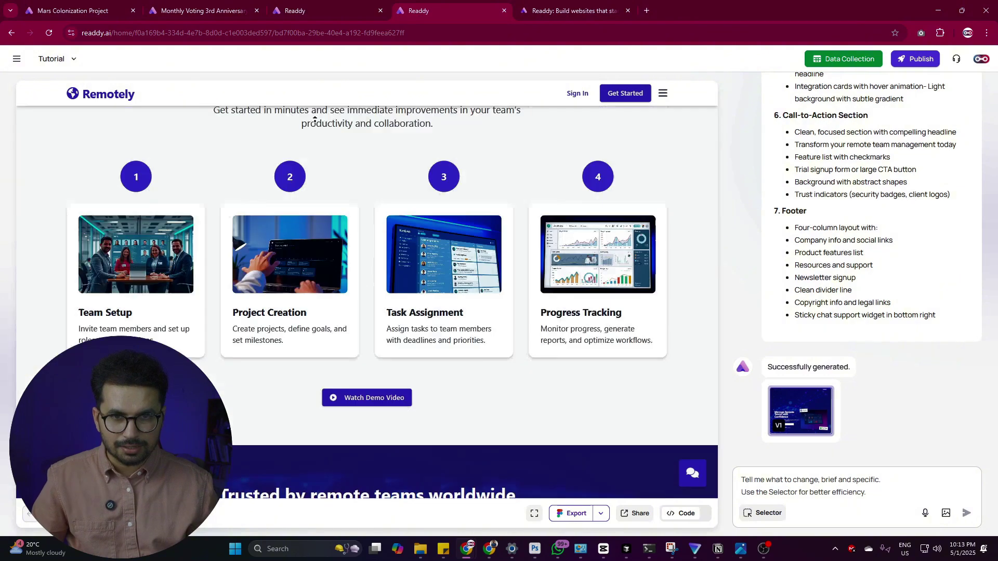
{"action": "scroll", "coordinate": [447, 234], "scroll_direction": "down", "scroll_amount": 5}
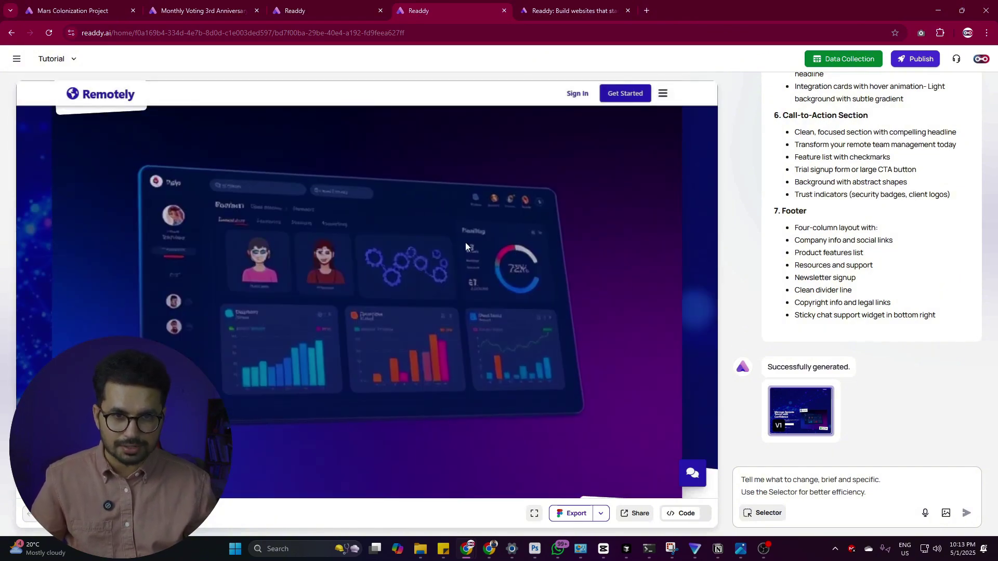
{"action": "scroll", "coordinate": [327, 306], "scroll_direction": "up", "scroll_amount": 5}
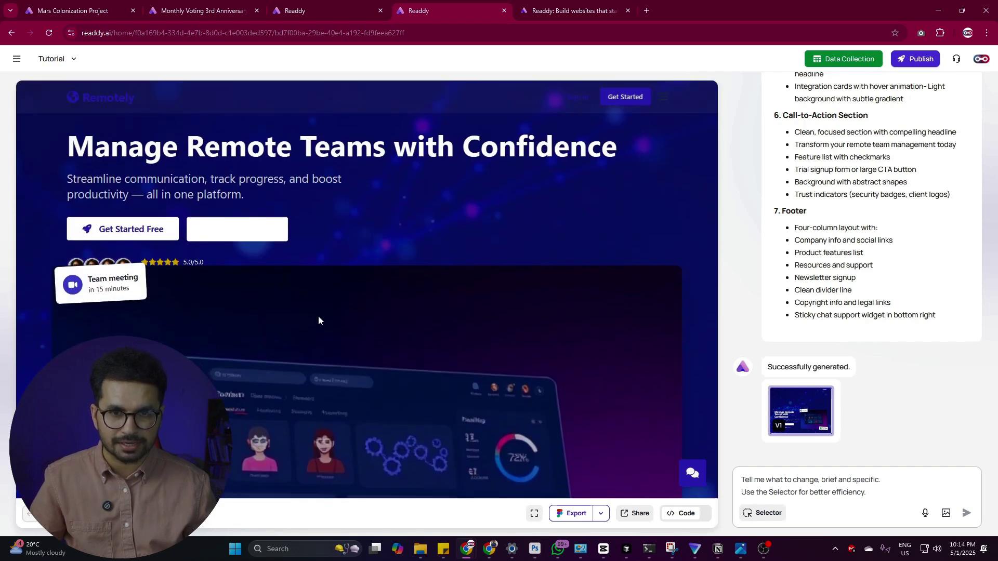
{"action": "scroll", "coordinate": [344, 324], "scroll_direction": "down", "scroll_amount": 5}
{"action": "scroll", "coordinate": [372, 359], "scroll_direction": "up", "scroll_amount": 5}
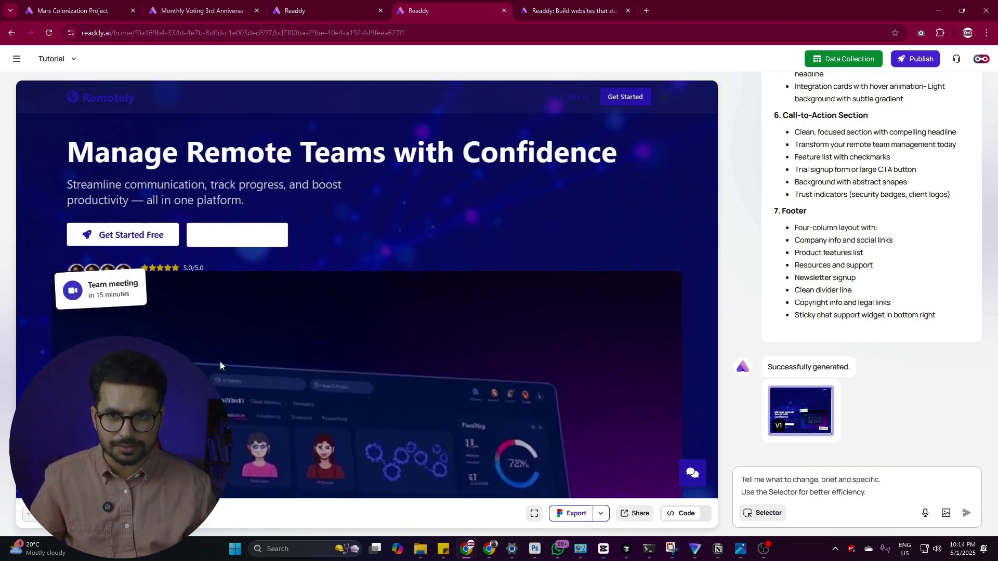
{"action": "scroll", "coordinate": [465, 233], "scroll_direction": "down", "scroll_amount": 10}
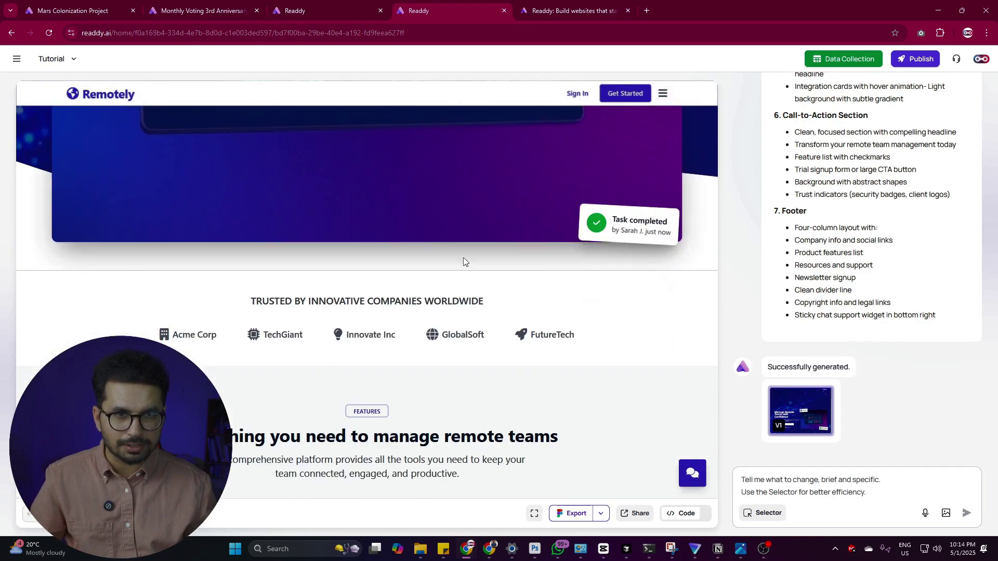
{"action": "scroll", "coordinate": [374, 263], "scroll_direction": "down", "scroll_amount": 8}
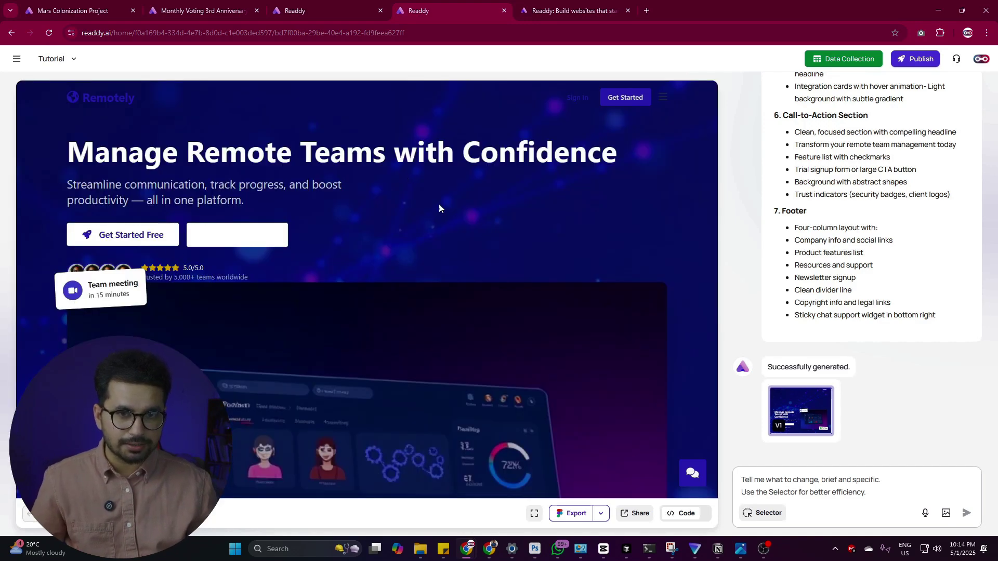
{"action": "scroll", "coordinate": [438, 208], "scroll_direction": "down", "scroll_amount": 8}
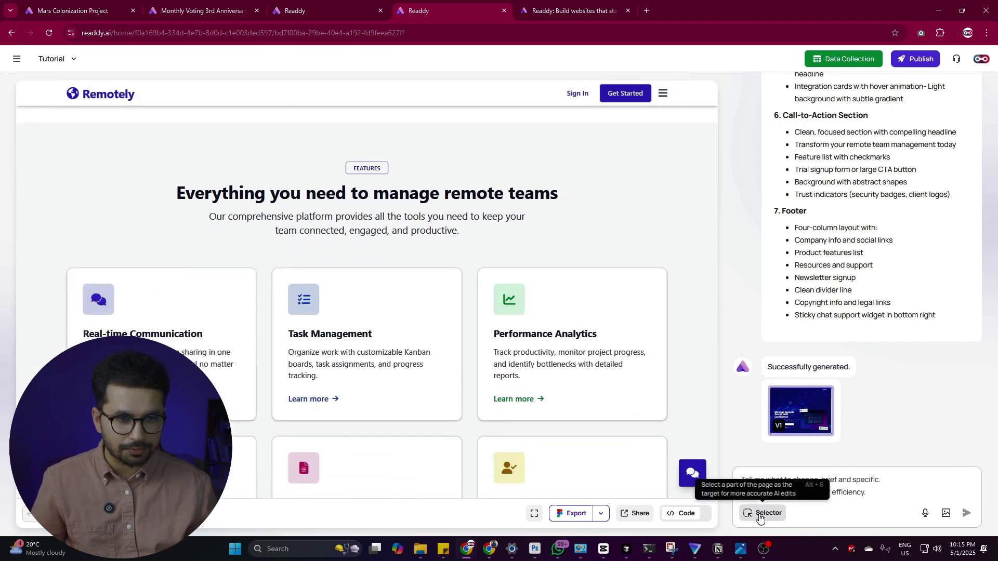
{"action": "left_click", "coordinate": [759, 514]}
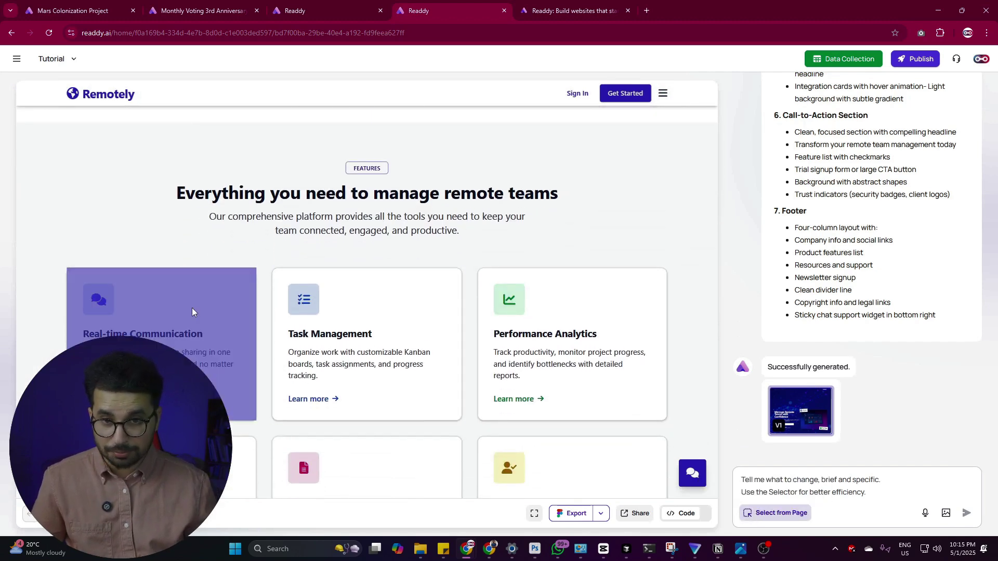
{"action": "left_click", "coordinate": [163, 300]}
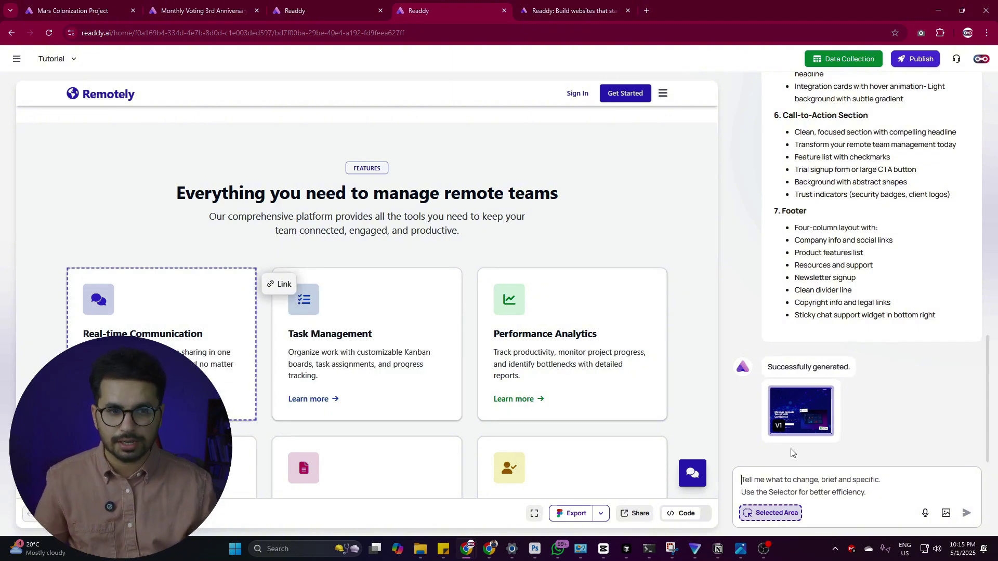
{"action": "scroll", "coordinate": [650, 474], "scroll_direction": "up", "scroll_amount": 4}
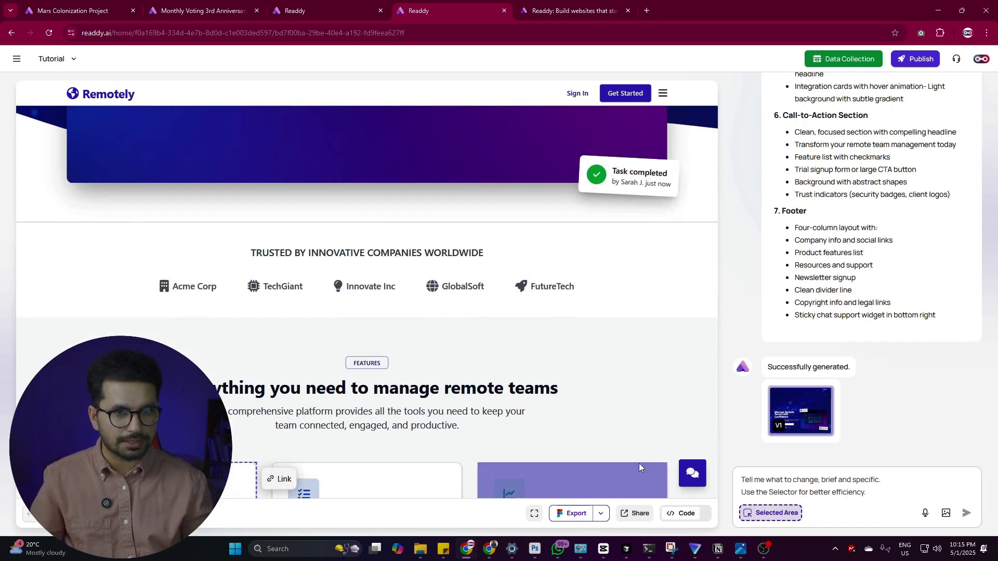
{"action": "scroll", "coordinate": [542, 355], "scroll_direction": "up", "scroll_amount": 5}
{"action": "scroll", "coordinate": [423, 196], "scroll_direction": "down", "scroll_amount": 15}
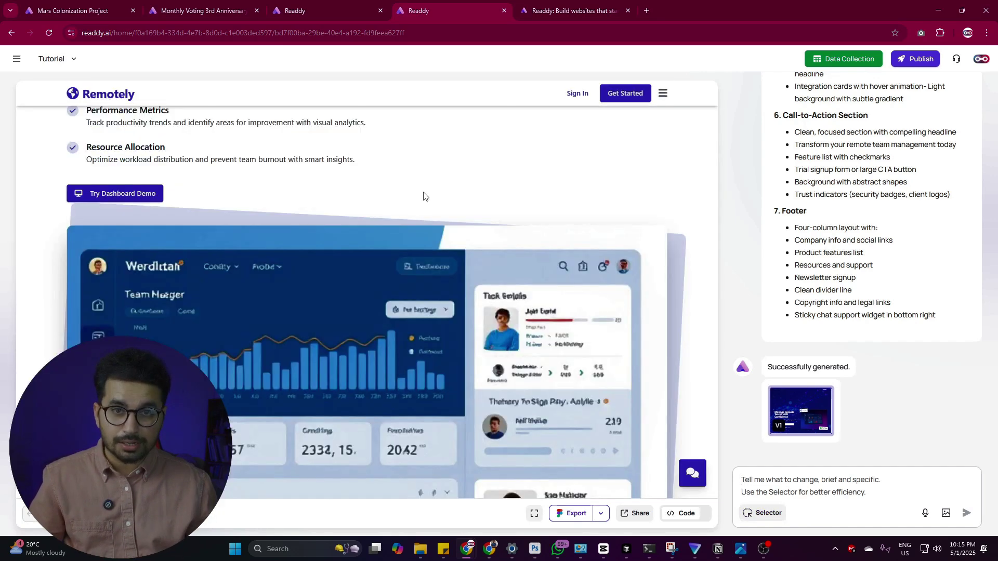
- Create a share link for the landing page and review the Publish project settings
{"action": "left_click", "coordinate": [637, 515]}
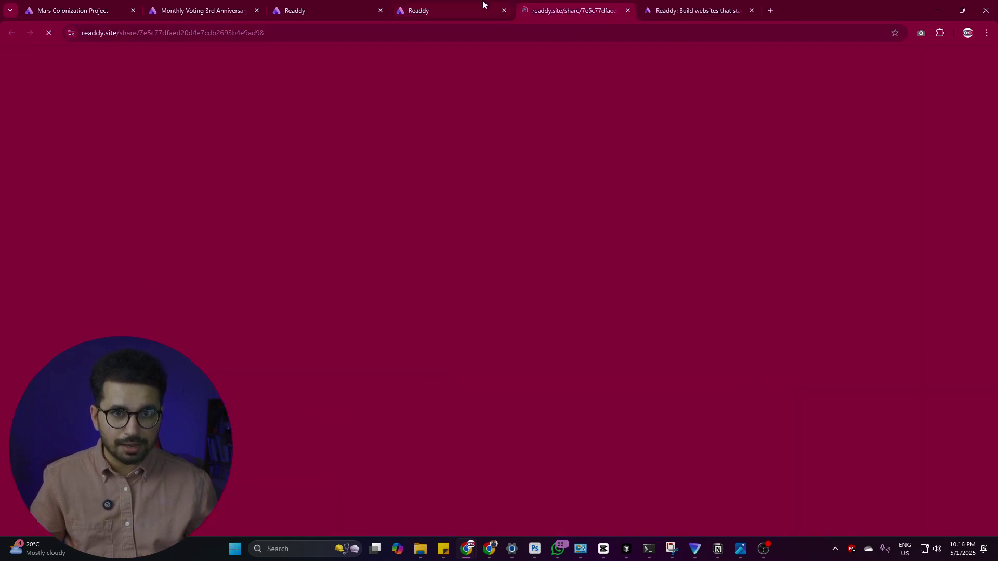
{"action": "left_click", "coordinate": [484, 7]}
{"action": "left_click", "coordinate": [918, 59]}
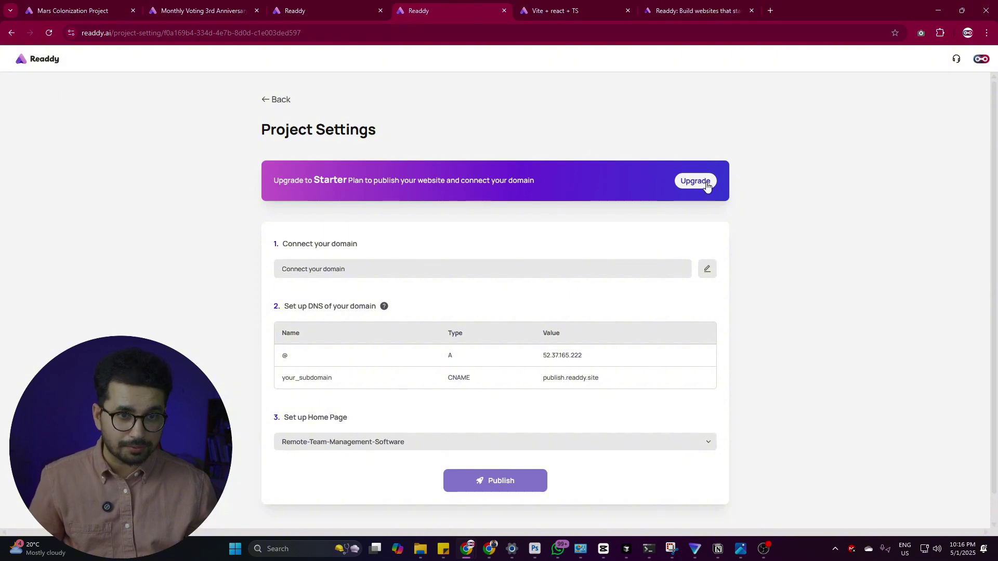
{"action": "scroll", "coordinate": [470, 199], "scroll_direction": "down", "scroll_amount": 1}
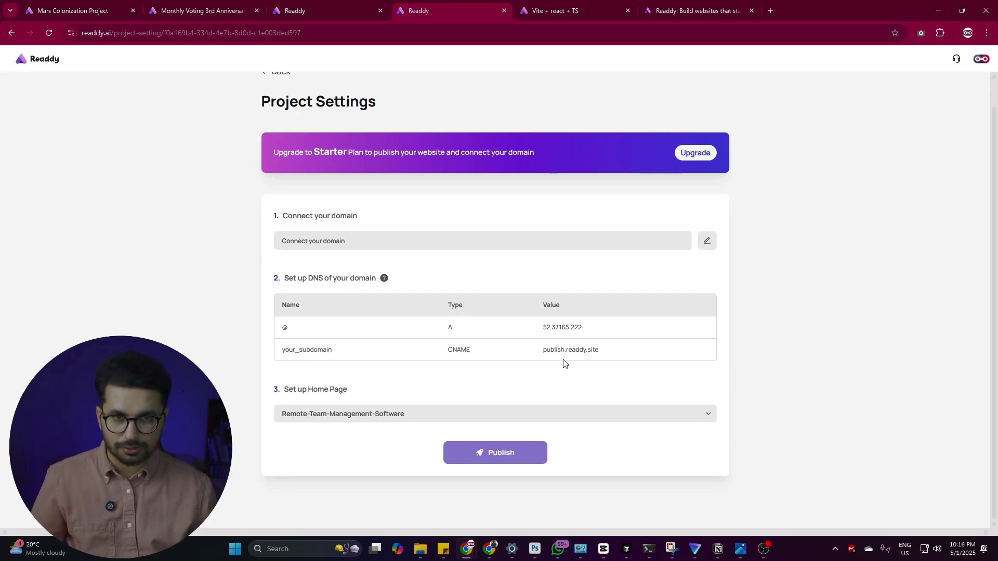
{"action": "scroll", "coordinate": [696, 331], "scroll_direction": "up", "scroll_amount": 1}
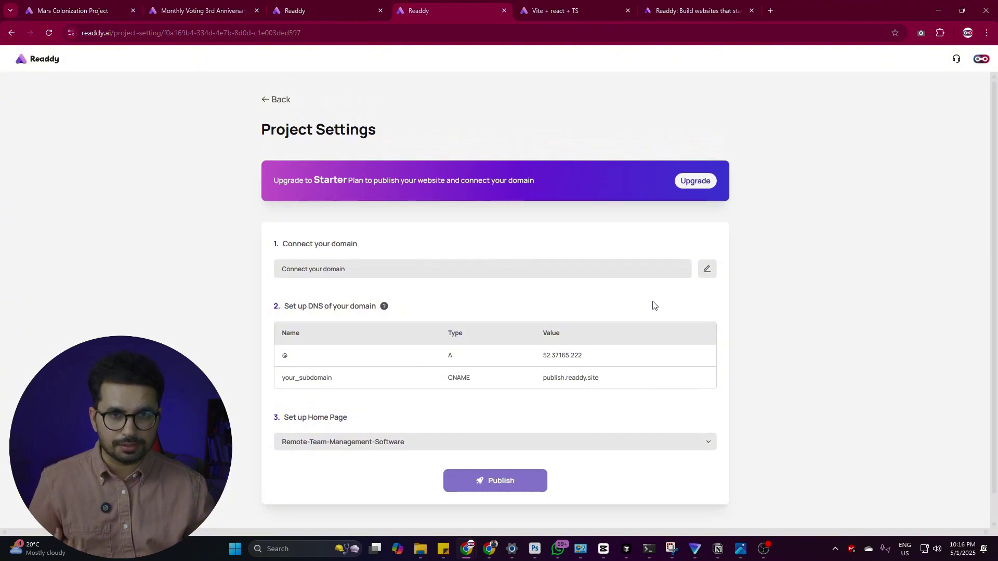
- Browse the shared Remotely page in its own tab, then return to the editor
{"action": "left_click", "coordinate": [591, 8]}
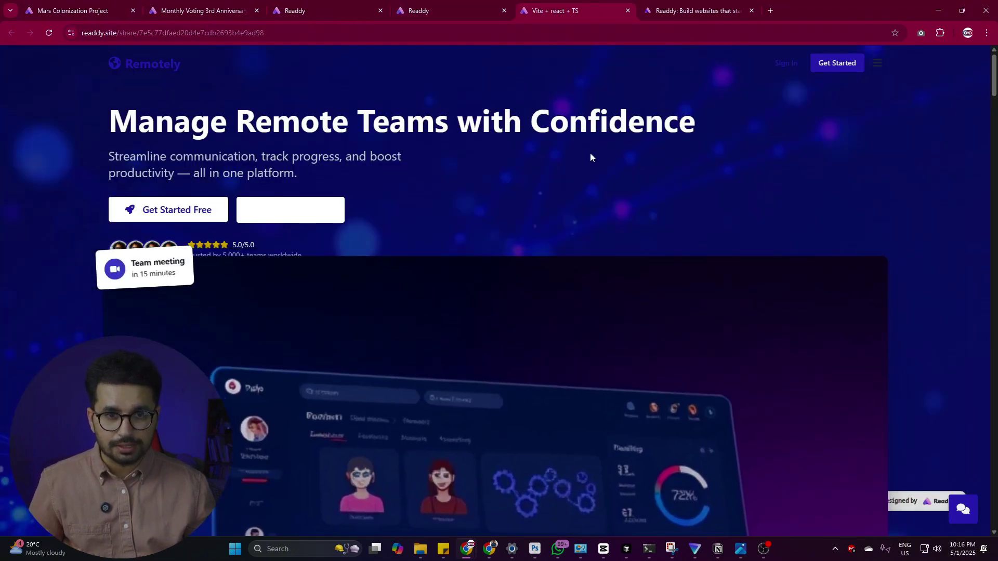
{"action": "scroll", "coordinate": [590, 153], "scroll_direction": "down", "scroll_amount": 10}
{"action": "scroll", "coordinate": [704, 317], "scroll_direction": "up", "scroll_amount": 10}
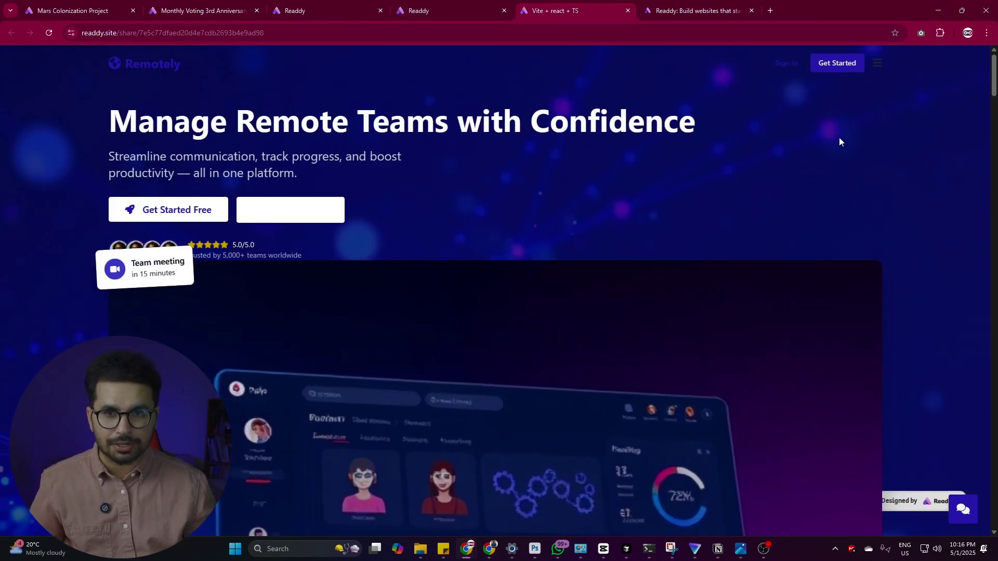
{"action": "scroll", "coordinate": [839, 137], "scroll_direction": "down", "scroll_amount": 10}
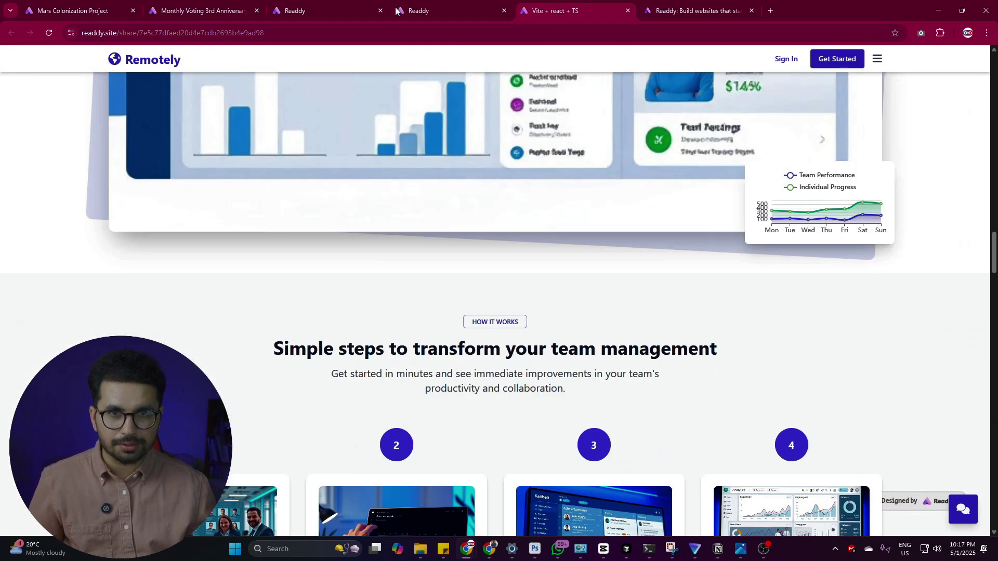
{"action": "left_click", "coordinate": [395, 10]}
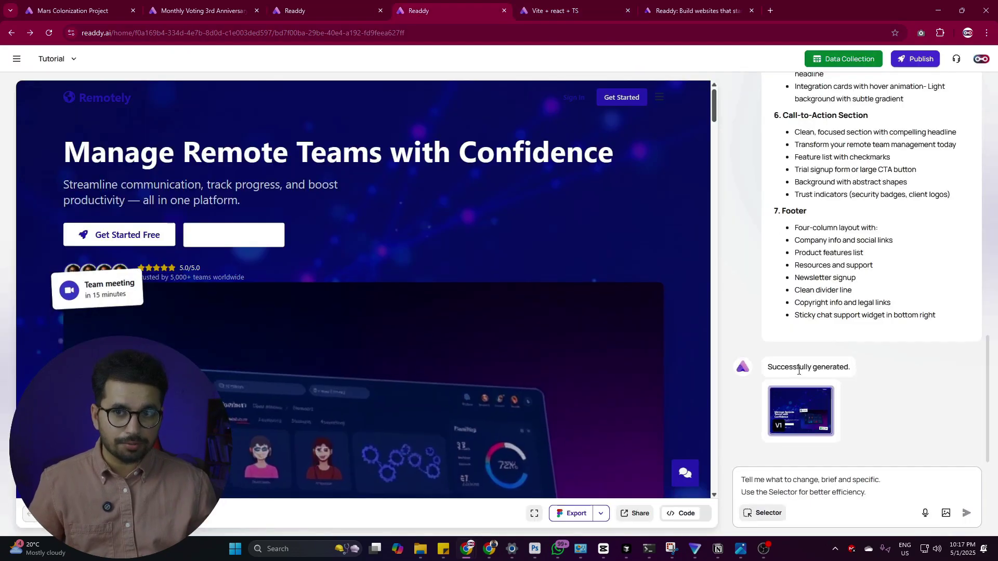
- View the Remotely landing page's source code and download it as a .tsx file
{"action": "left_click", "coordinate": [693, 519]}
{"action": "scroll", "coordinate": [920, 394], "scroll_direction": "down", "scroll_amount": 8}
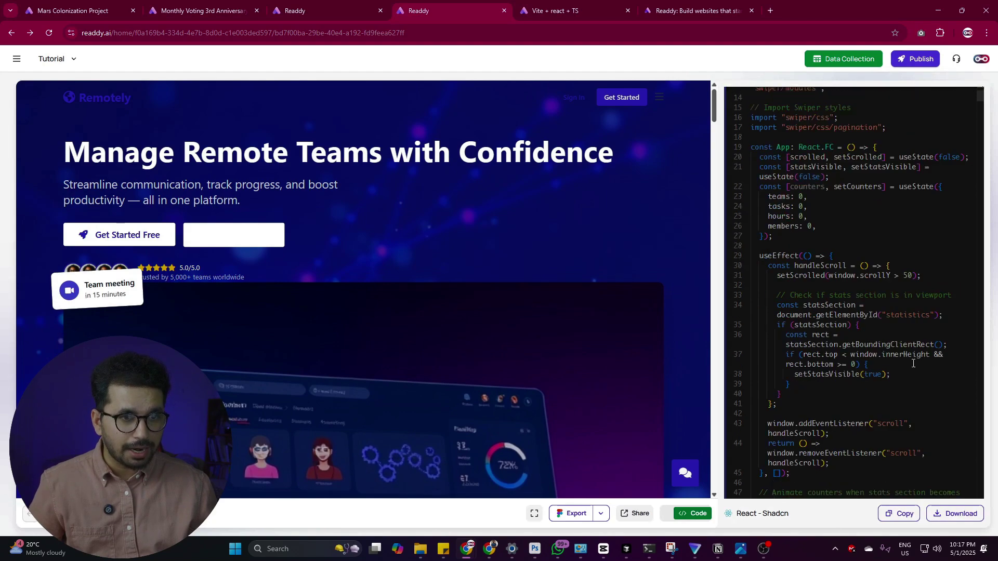
{"action": "scroll", "coordinate": [921, 395], "scroll_direction": "down", "scroll_amount": 5}
{"action": "left_click", "coordinate": [955, 514]}
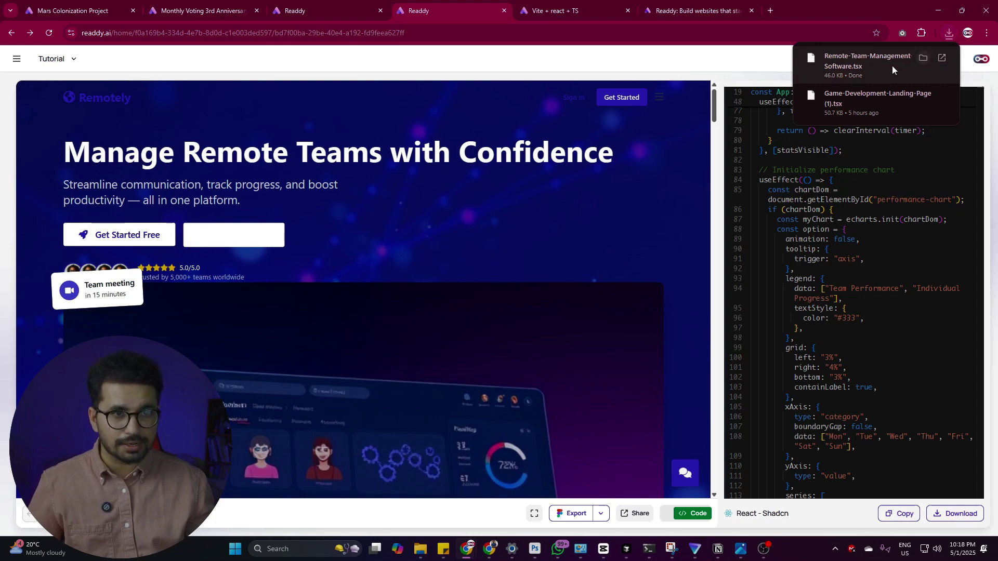
{"action": "scroll", "coordinate": [437, 254], "scroll_direction": "down", "scroll_amount": 15}
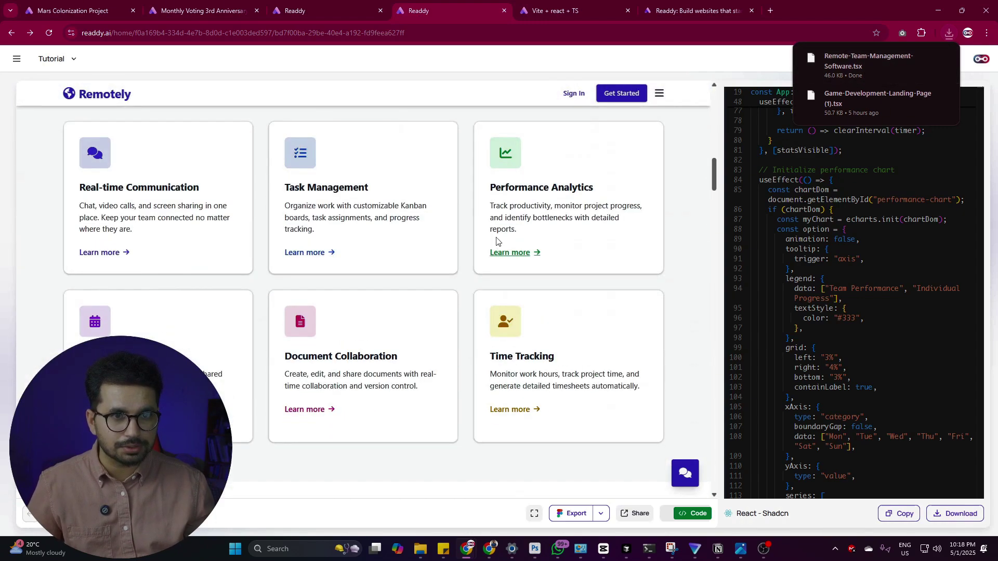
{"action": "scroll", "coordinate": [515, 425], "scroll_direction": "down", "scroll_amount": 10}
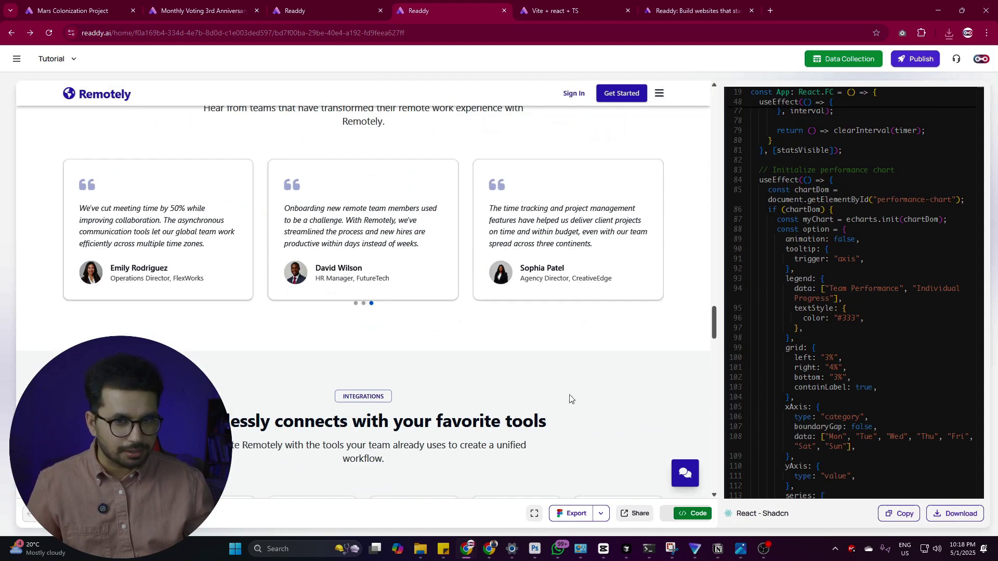
{"action": "scroll", "coordinate": [407, 259], "scroll_direction": "up", "scroll_amount": 15}
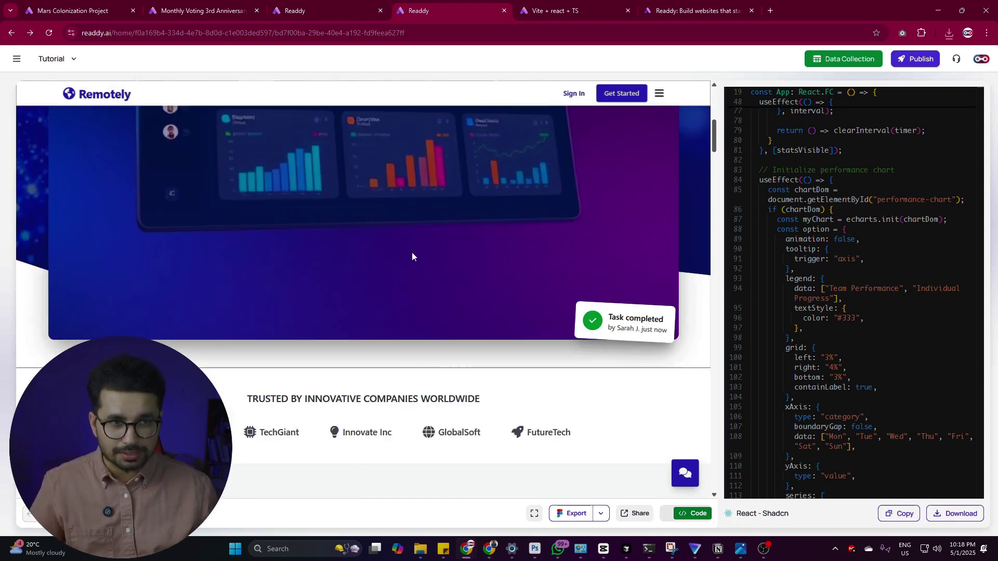
- Attempt Export, dismiss the upgrade notice, and open a fresh design page from the export options
{"action": "left_click", "coordinate": [573, 517]}
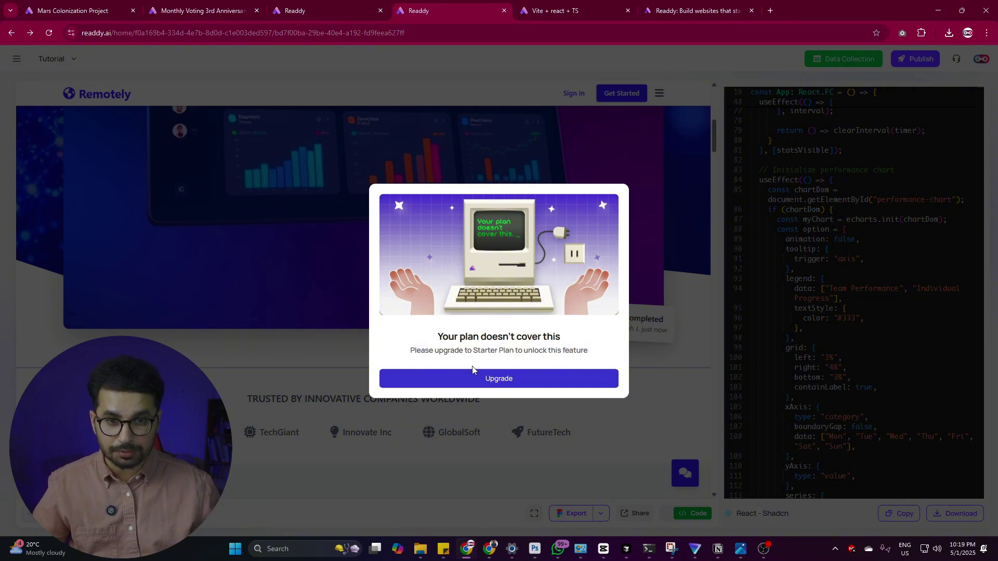
{"action": "left_click", "coordinate": [697, 327]}
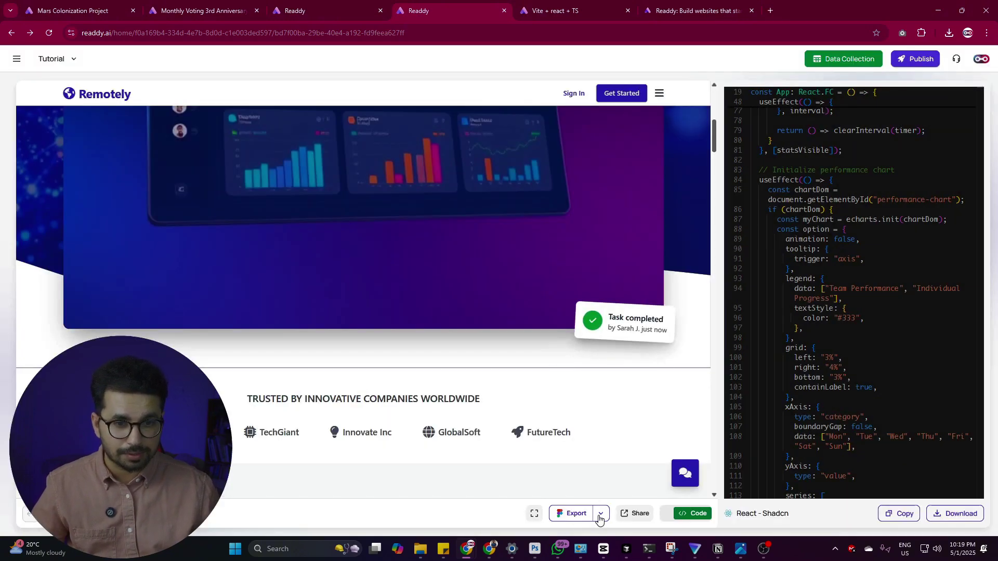
{"action": "left_click", "coordinate": [601, 514]}
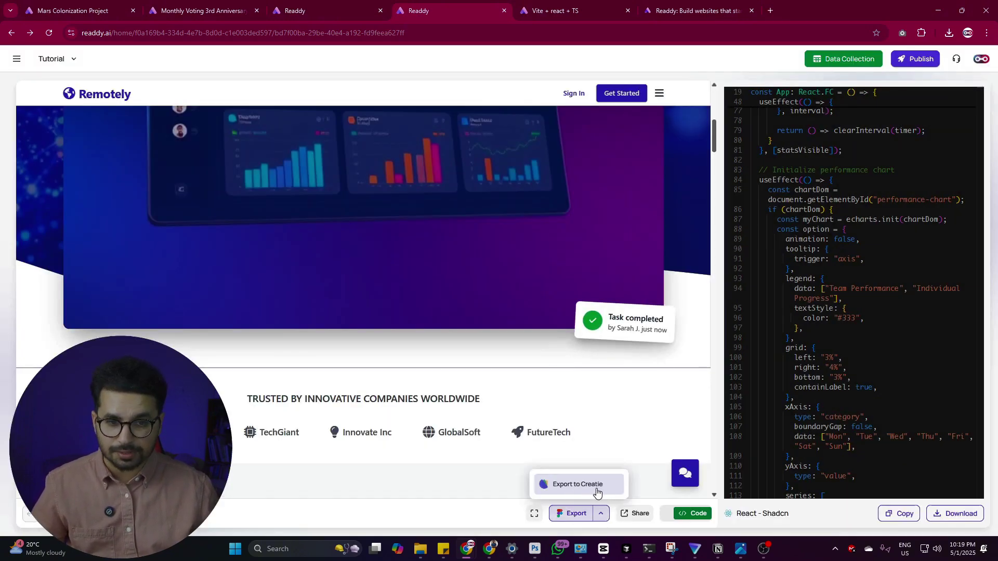
{"action": "left_click", "coordinate": [589, 485]}
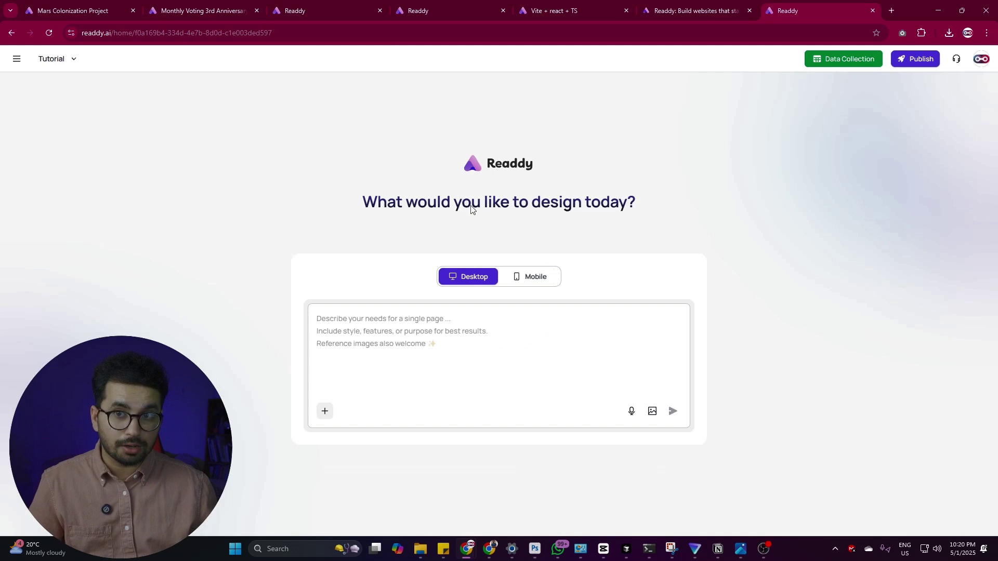
- Set the new design to Mobile, then switch to the Habitify project with its preview scrolled to the top
{"action": "left_click", "coordinate": [536, 282]}
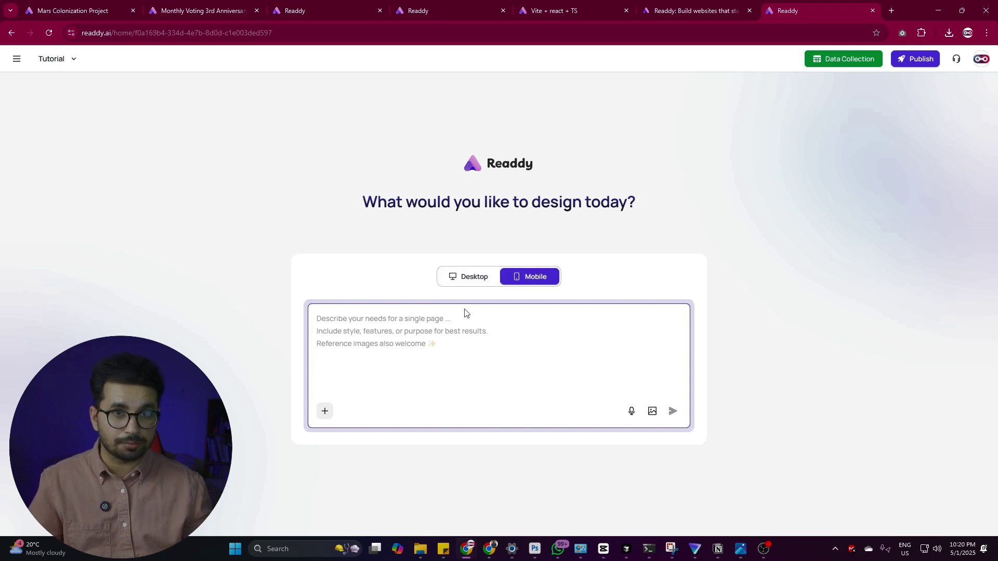
{"action": "left_click", "coordinate": [456, 4]}
{"action": "left_click", "coordinate": [322, 4]}
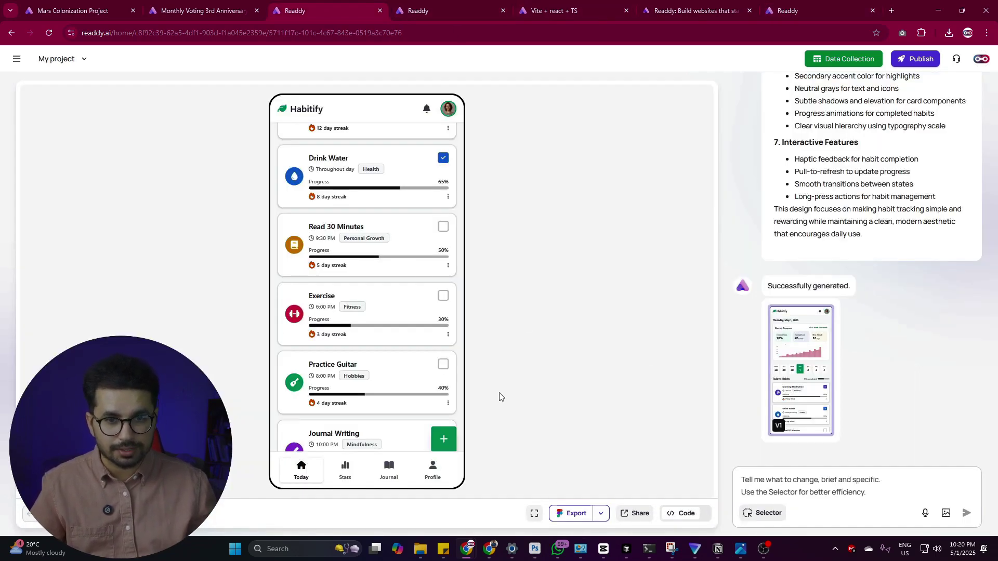
{"action": "scroll", "coordinate": [463, 330], "scroll_direction": "up", "scroll_amount": 5}
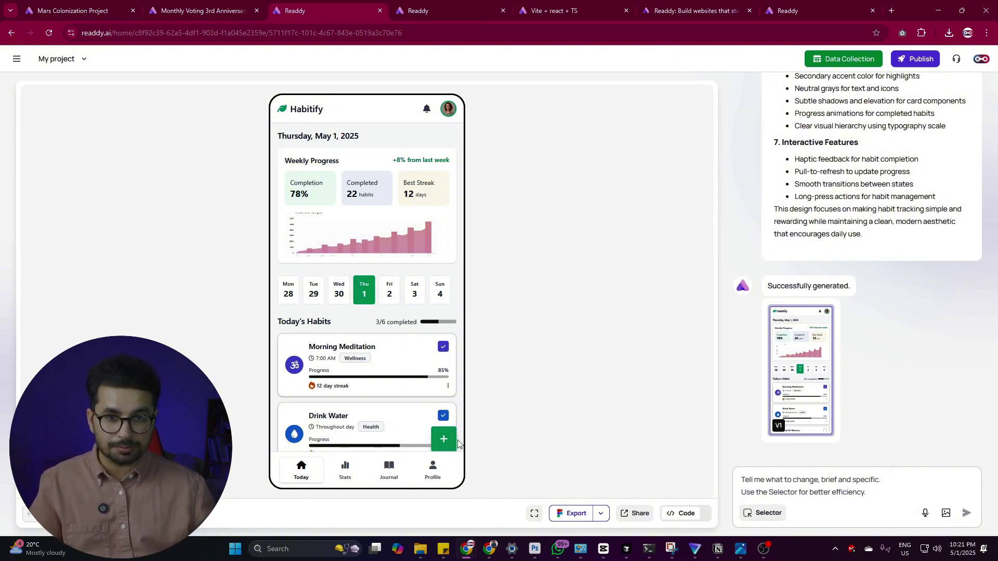
{"action": "mouse_move", "coordinate": [438, 460]}
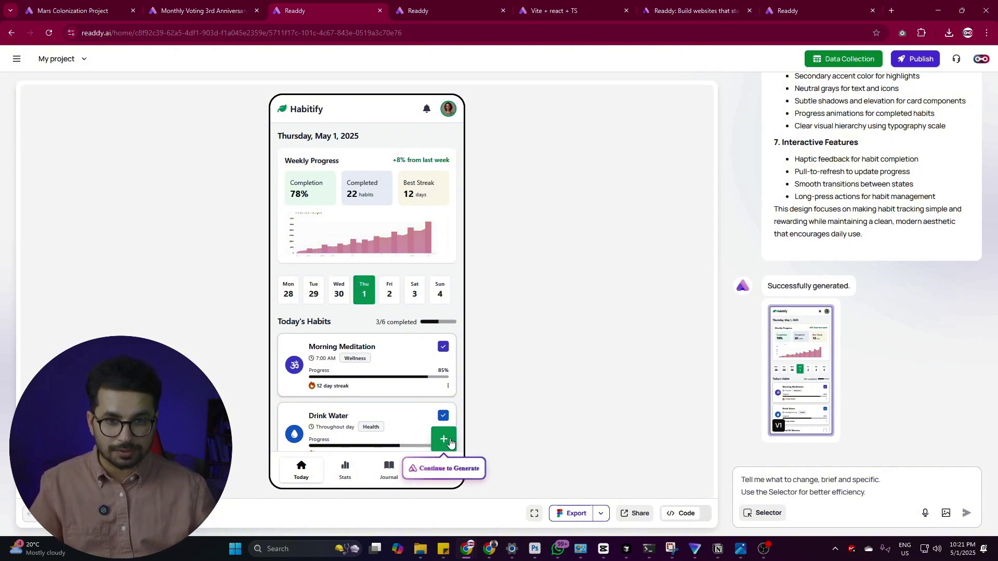
- Generate the plus button's add-habit dialog and review its name, category and icon fields
{"action": "left_click", "coordinate": [428, 469]}
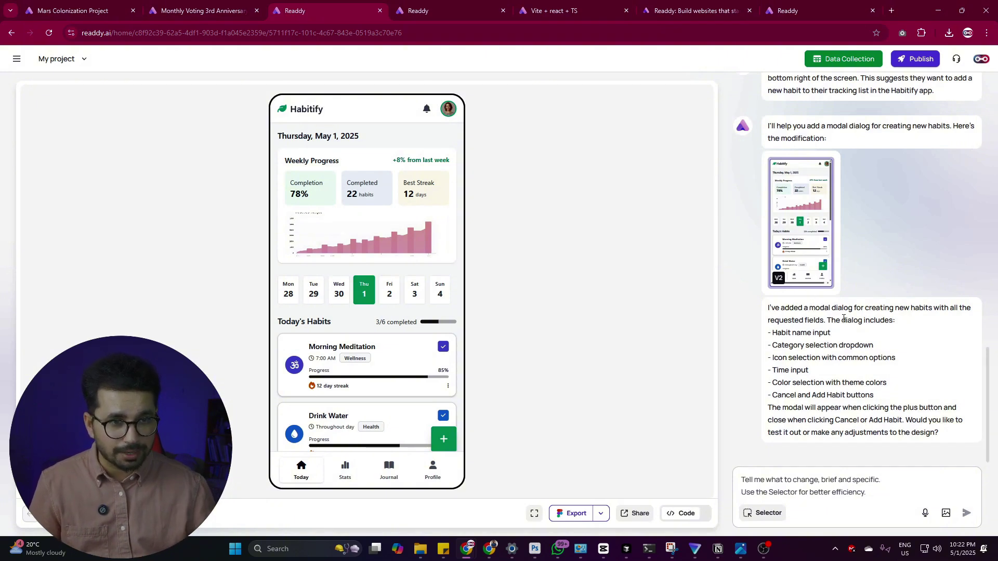
{"action": "left_click_drag", "start_coordinate": [797, 321], "coordinate": [875, 321]}
{"action": "left_click", "coordinate": [799, 331]}
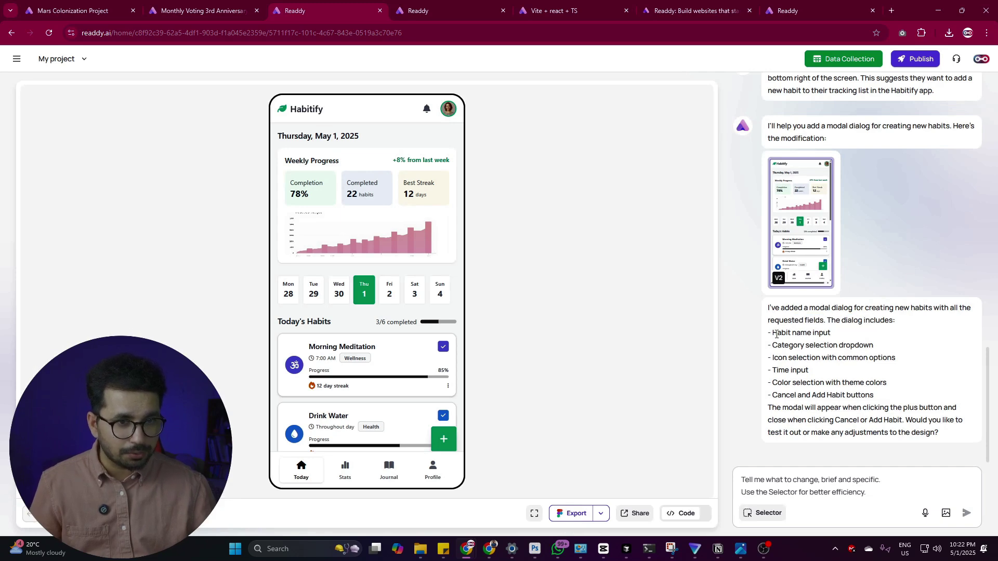
{"action": "left_click_drag", "start_coordinate": [777, 333], "coordinate": [870, 344]}
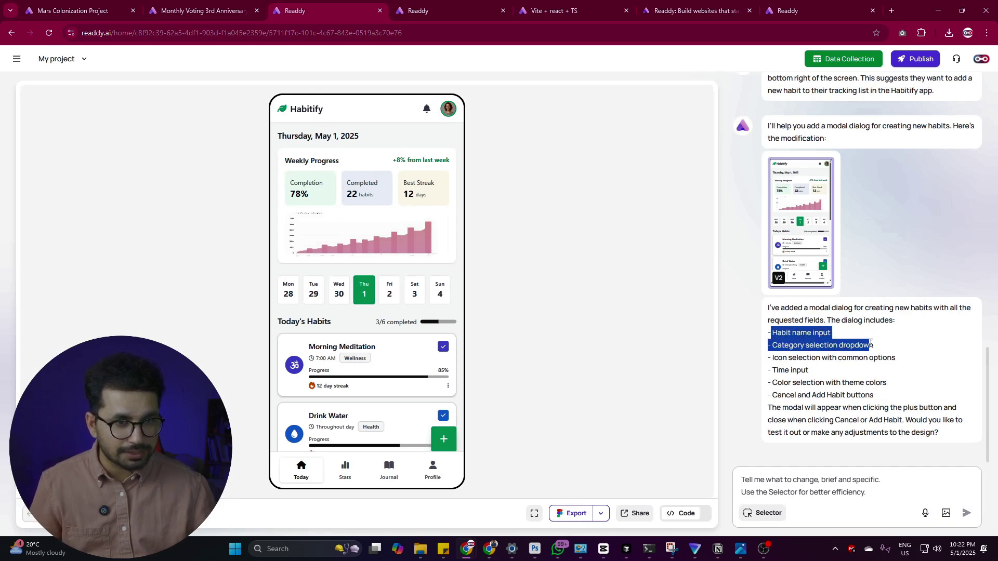
{"action": "left_click_drag", "start_coordinate": [783, 358], "coordinate": [870, 356]}
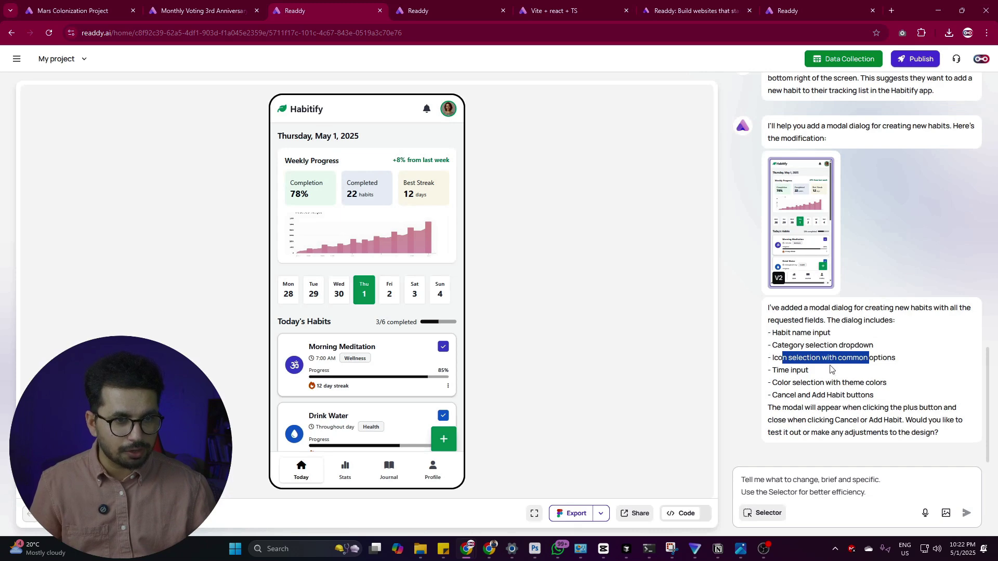
- Review the time, colour and Cancel/Add Habit items, then open the Create New Habit dialog
{"action": "left_click_drag", "start_coordinate": [780, 369], "coordinate": [878, 382]}
{"action": "left_click_drag", "start_coordinate": [778, 395], "coordinate": [873, 395]}
{"action": "left_click", "coordinate": [874, 395]}
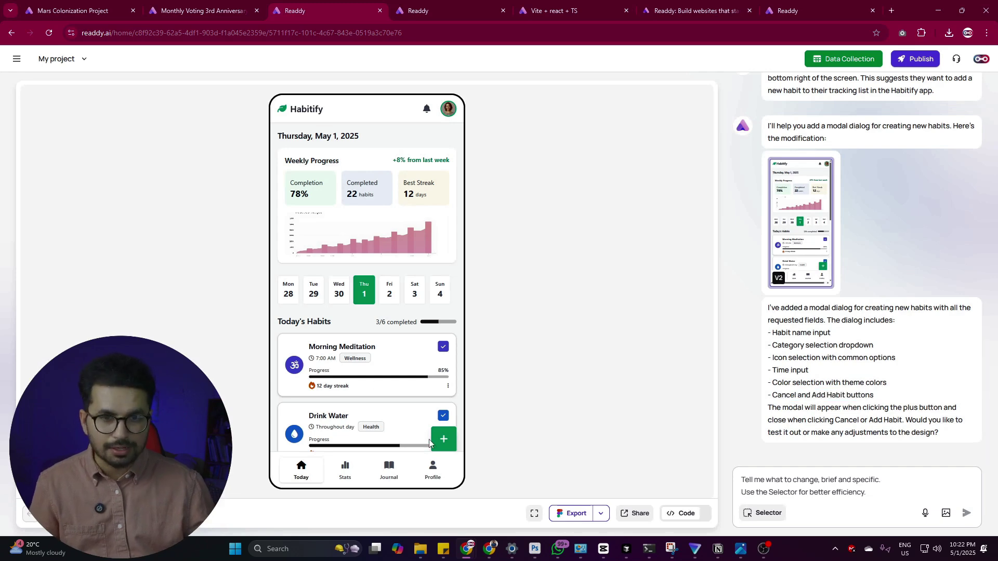
{"action": "left_click", "coordinate": [445, 442]}
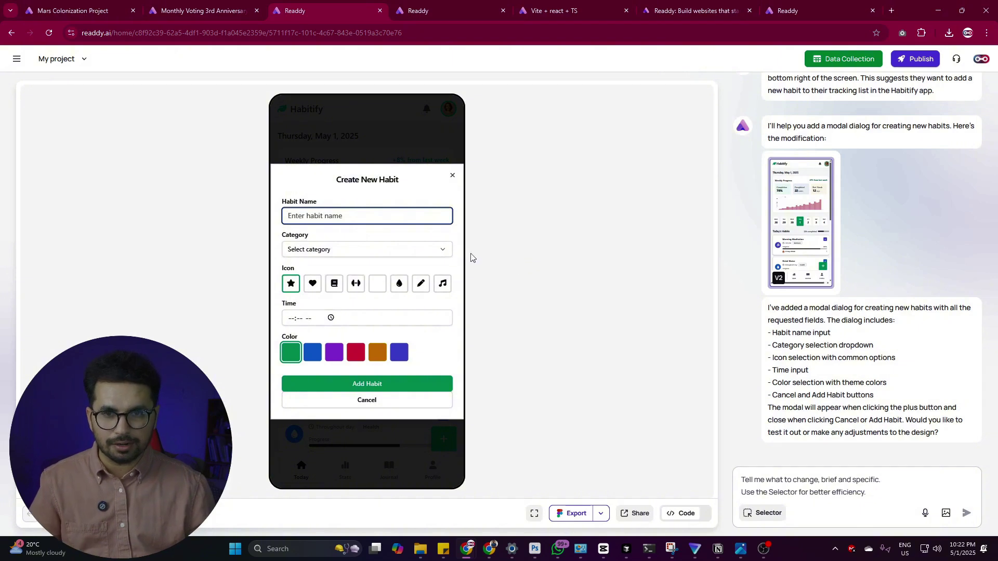
- Add a habit named 'fsdfsdfsd' with category Personal Growth, time 04:23 and blue colour
{"action": "type", "text": "fsdfsdfsd"}
{"action": "left_click", "coordinate": [297, 254]}
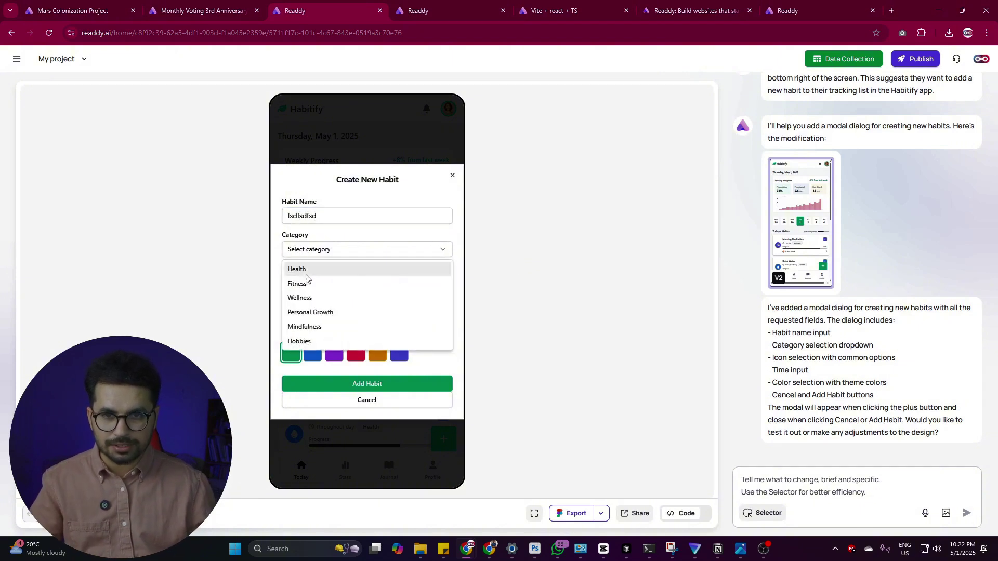
{"action": "left_click", "coordinate": [311, 312]}
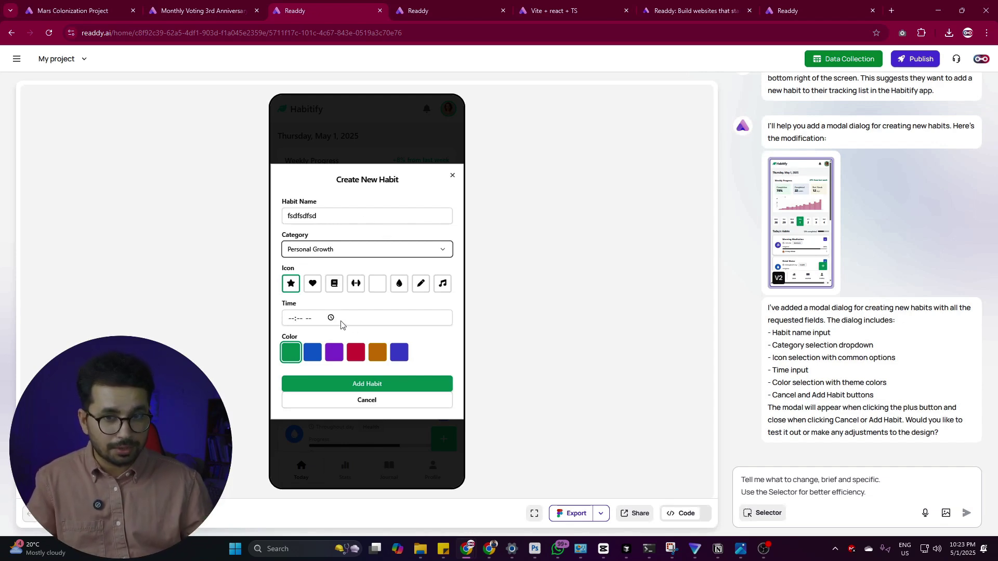
{"action": "left_click", "coordinate": [301, 319]}
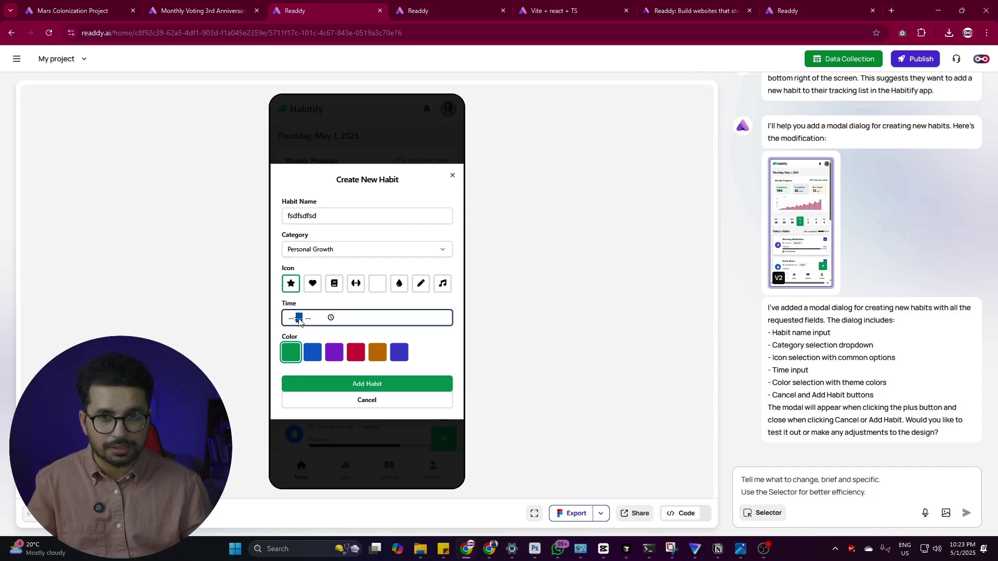
{"action": "type", "text": "32"}
{"action": "left_click", "coordinate": [291, 319]}
{"action": "type", "text": "2"}
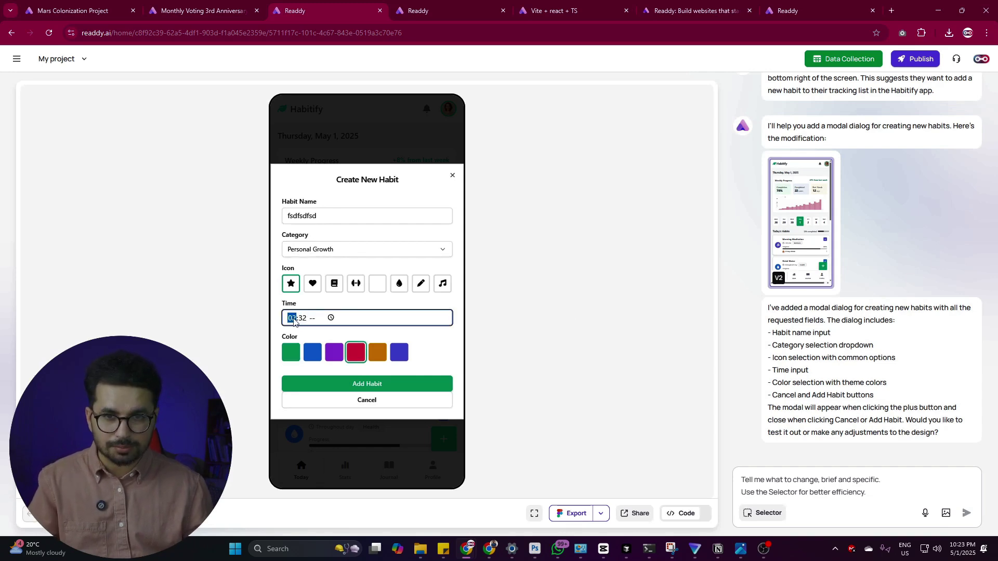
{"action": "type", "text": "423"}
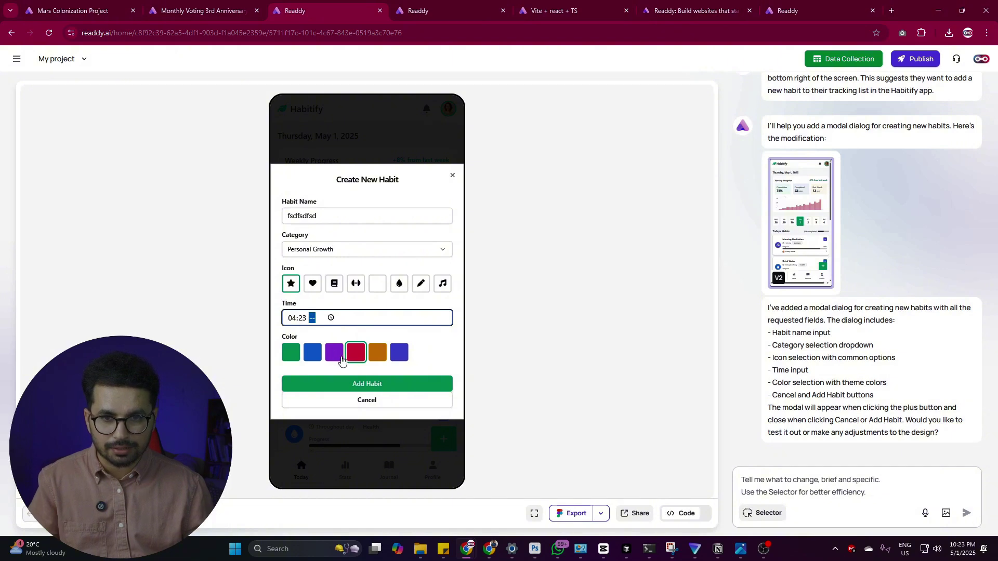
{"action": "left_click", "coordinate": [338, 360]}
{"action": "left_click", "coordinate": [311, 357]}
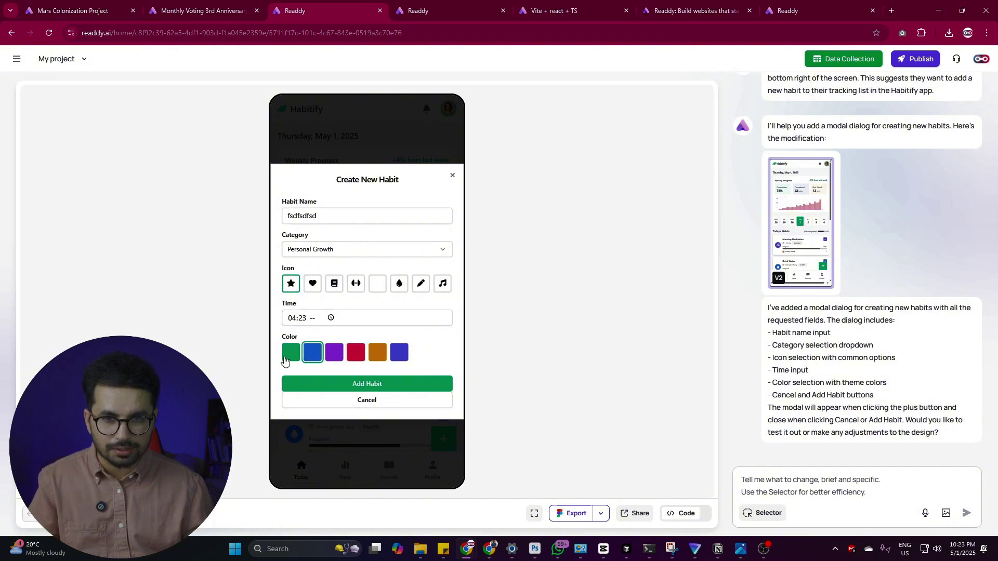
{"action": "left_click", "coordinate": [372, 386]}
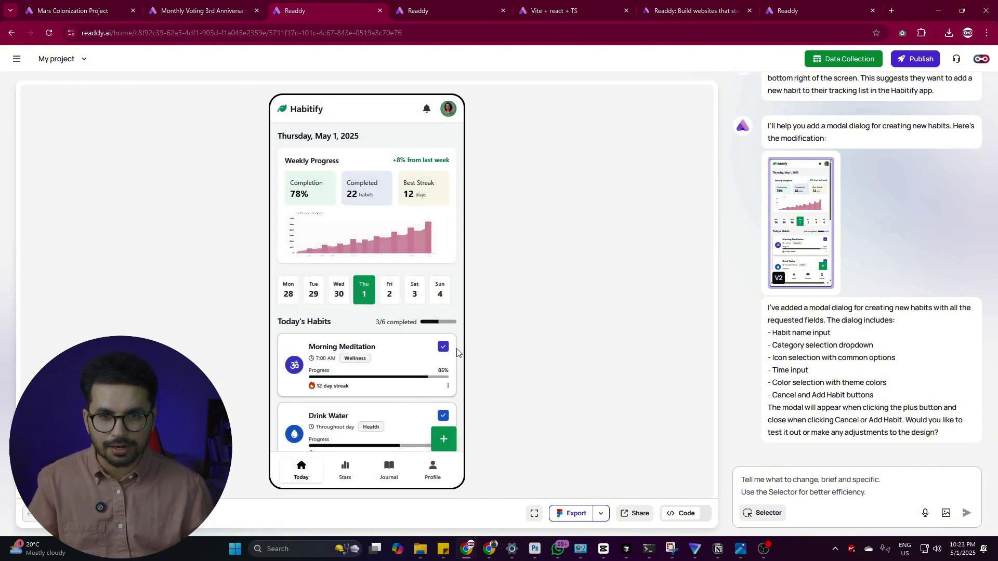
- Try the notifications bell in the Habitify preview, then switch the preview to version V1
{"action": "scroll", "coordinate": [406, 410], "scroll_direction": "down", "scroll_amount": 7}
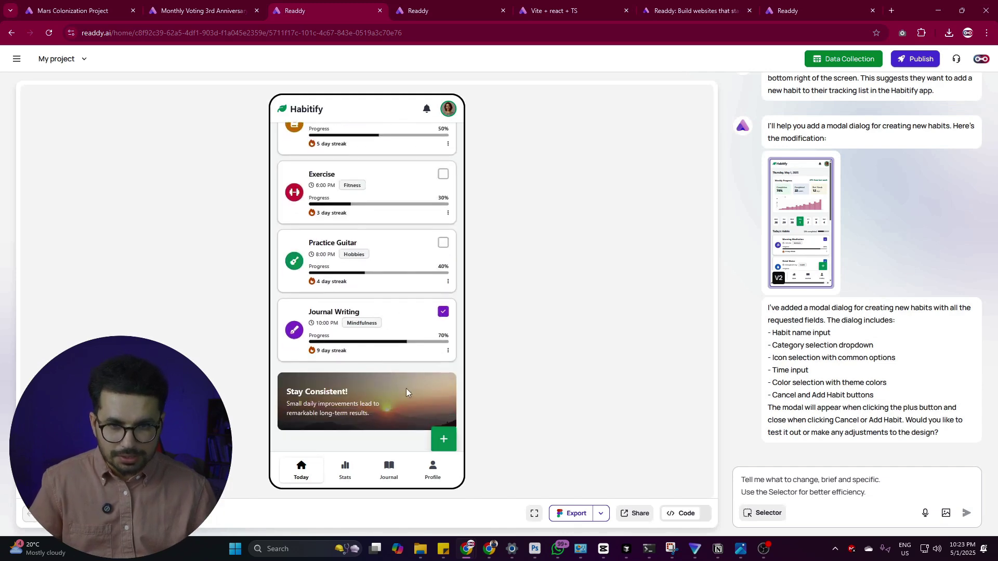
{"action": "scroll", "coordinate": [406, 388], "scroll_direction": "up", "scroll_amount": 8}
{"action": "scroll", "coordinate": [403, 239], "scroll_direction": "down", "scroll_amount": 2}
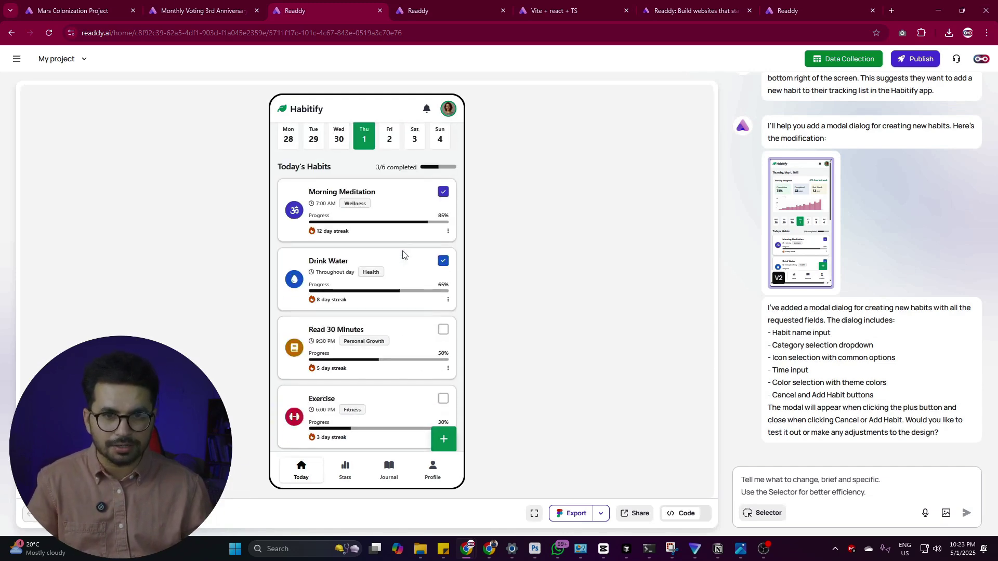
{"action": "scroll", "coordinate": [408, 253], "scroll_direction": "up", "scroll_amount": 3}
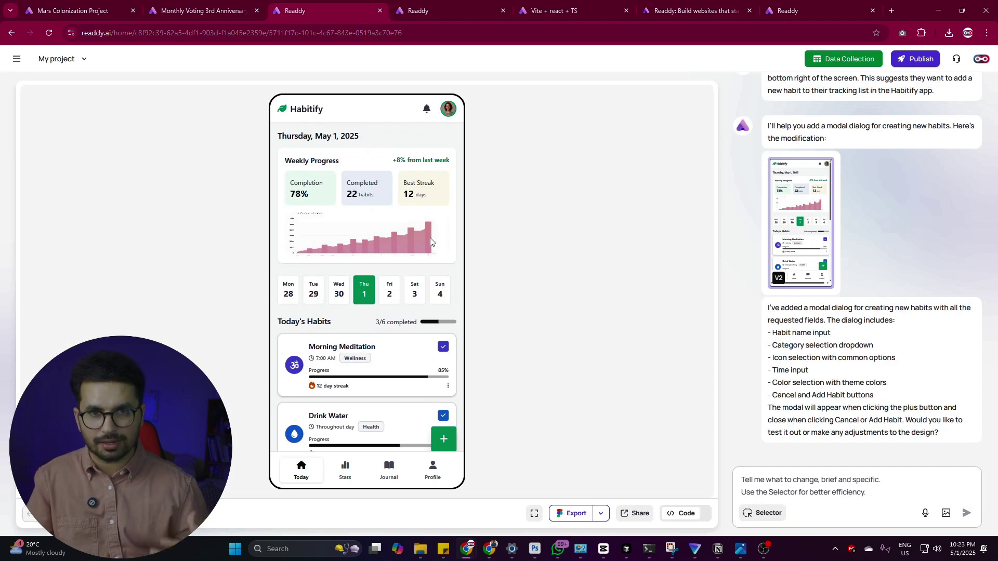
{"action": "left_click", "coordinate": [427, 112]}
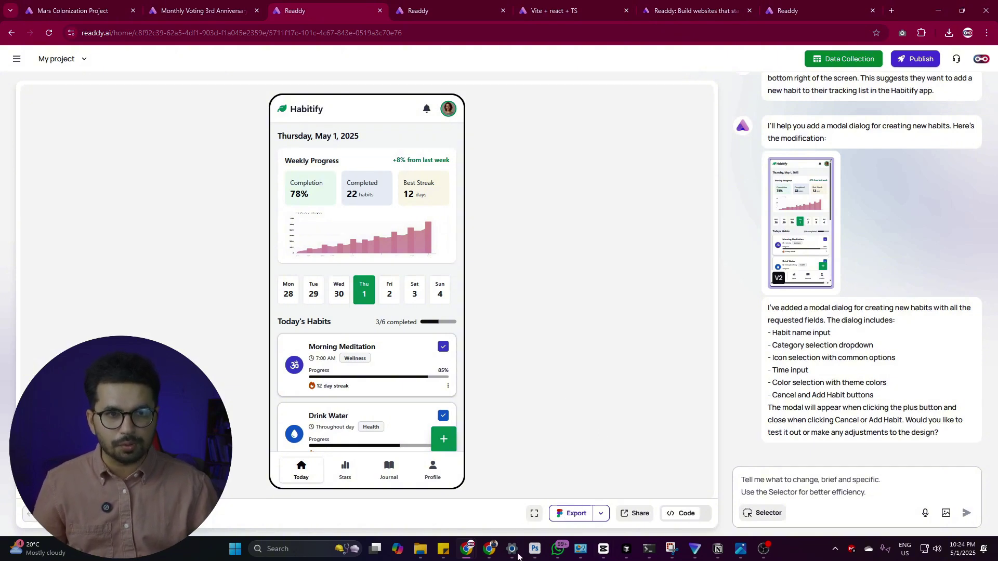
{"action": "left_click", "coordinate": [51, 515]}
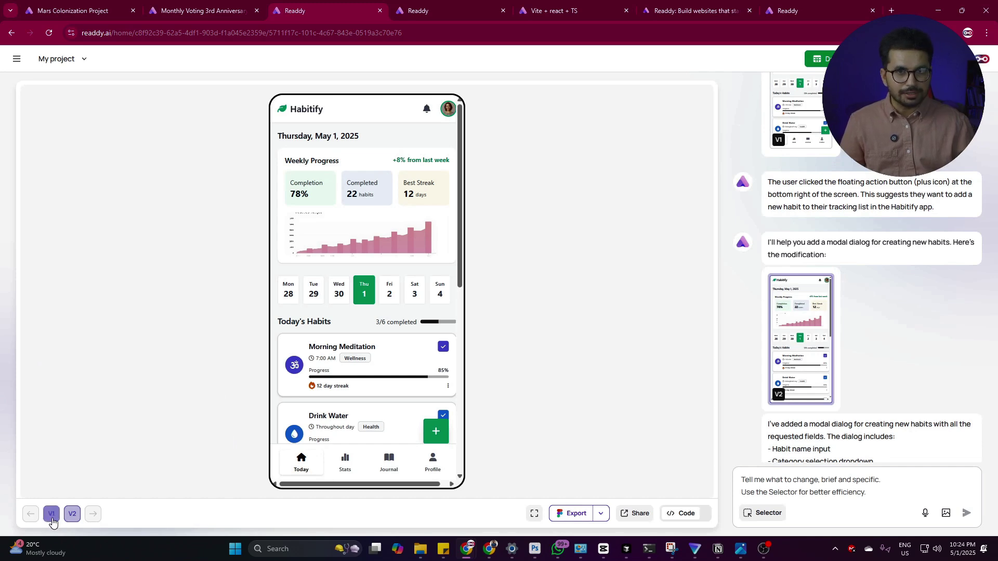
{"action": "left_click", "coordinate": [52, 514]}
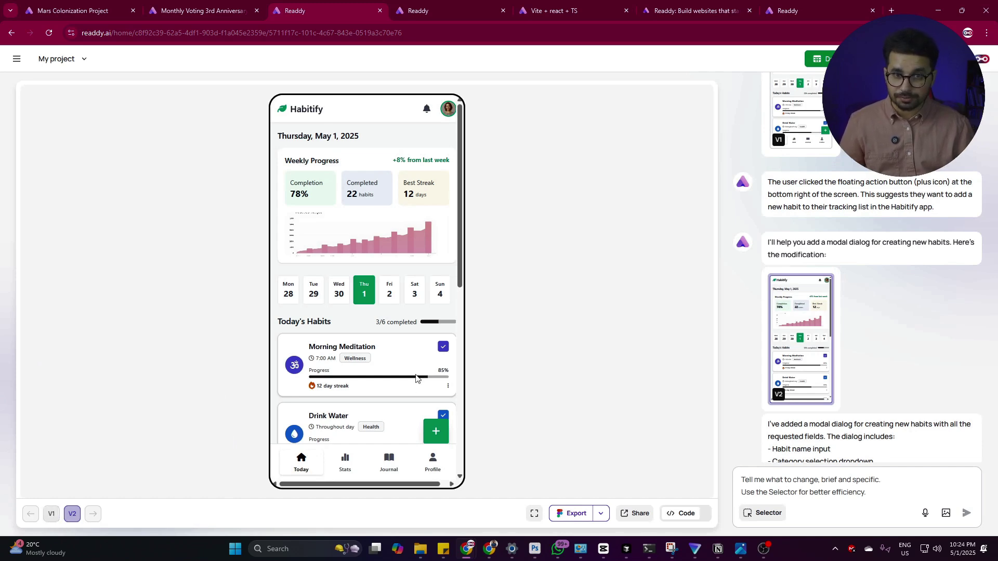